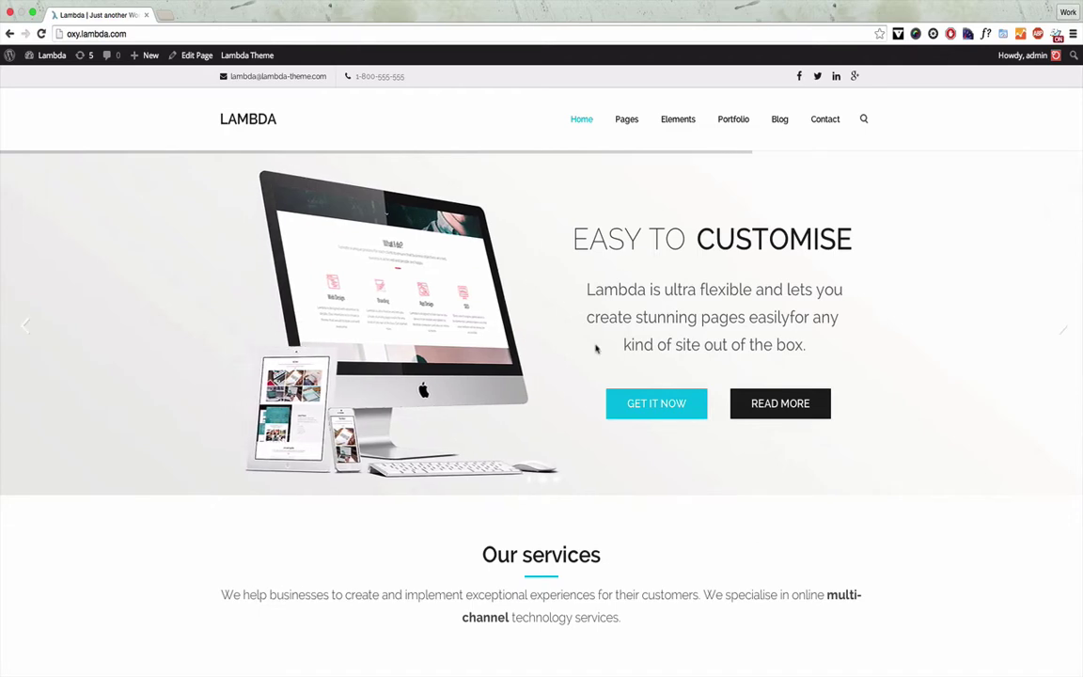
- Look through the site's home page from the slider down to the team section
scroll(597, 347, "down", 3)
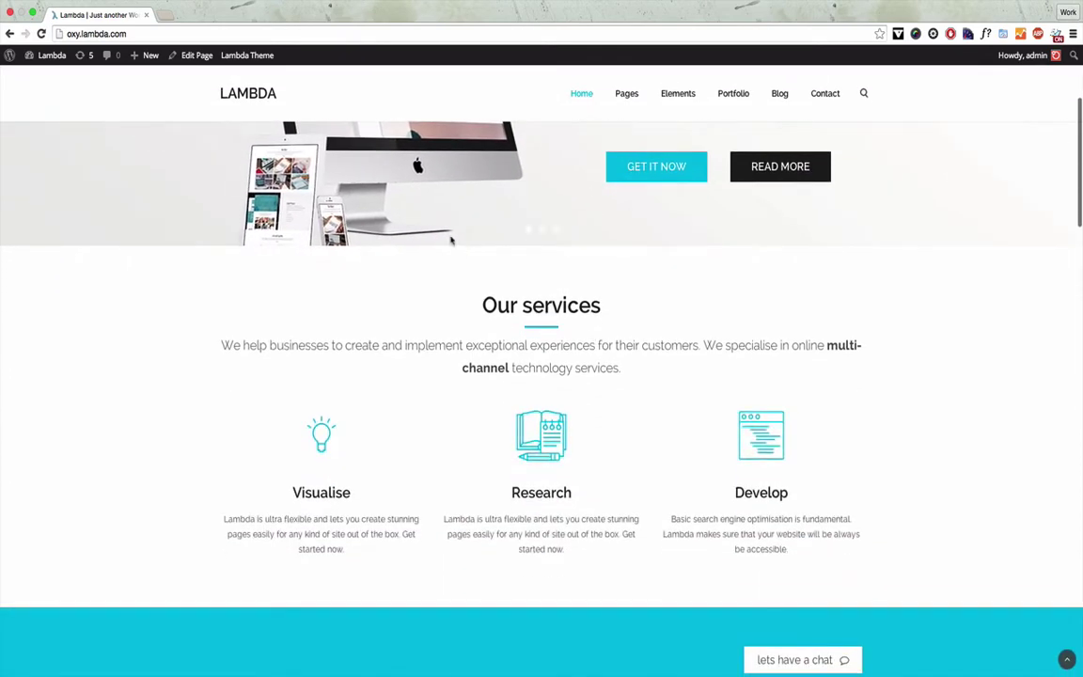
scroll(452, 241, "down", 5)
scroll(452, 241, "down", 5)
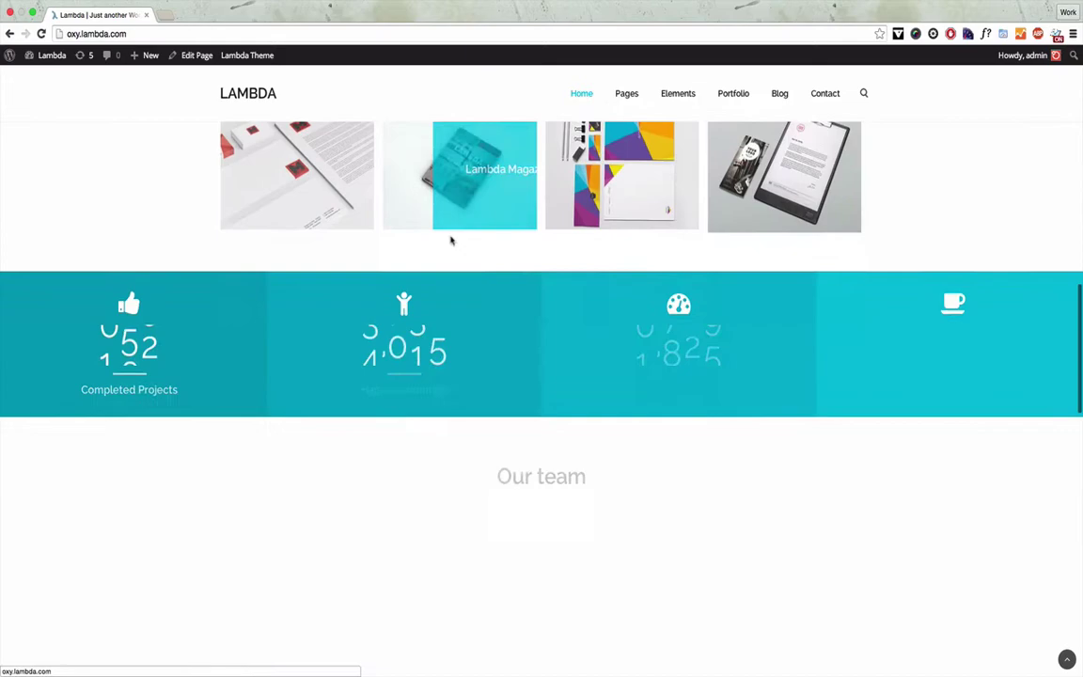
scroll(450, 239, "up", 15)
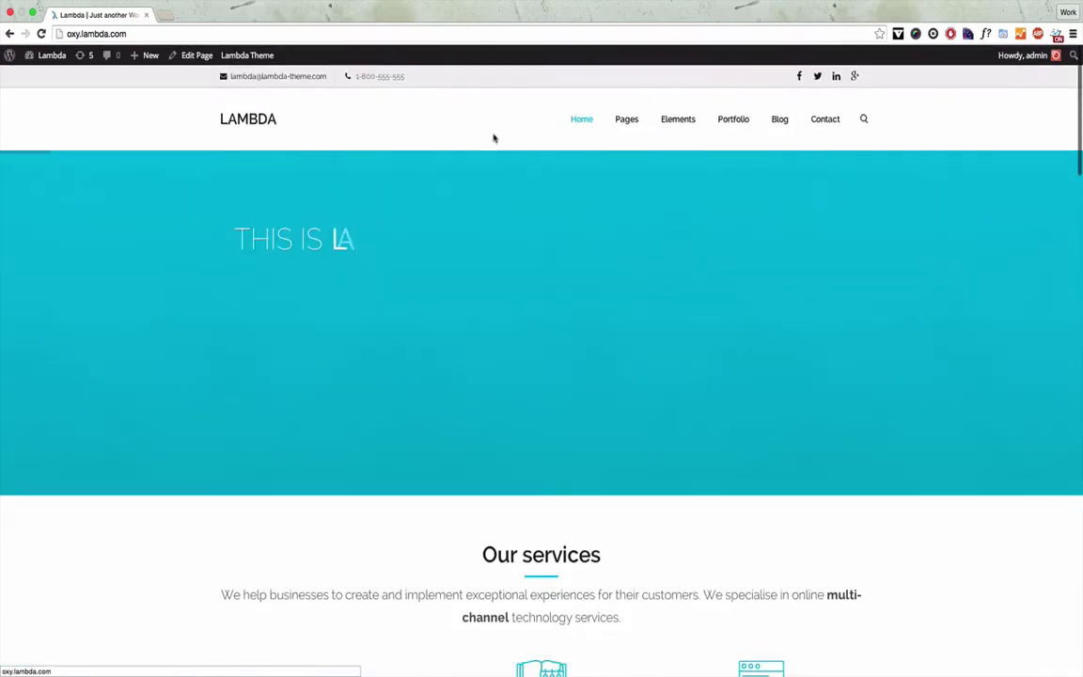
scroll(464, 310, "down", 5)
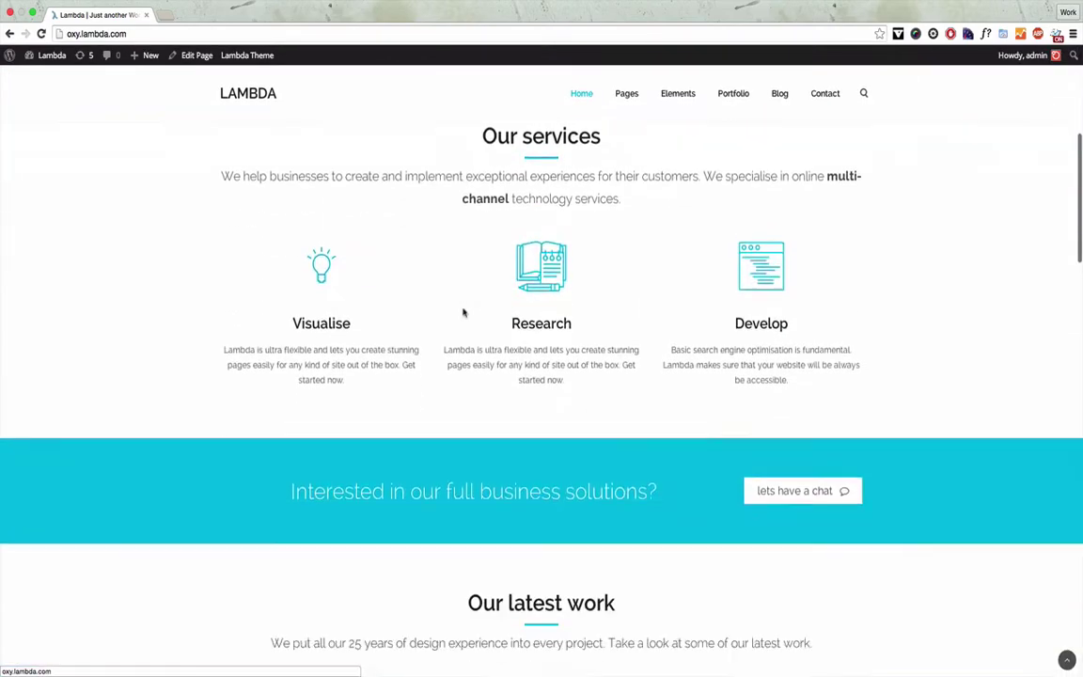
scroll(464, 312, "down", 10)
scroll(464, 313, "up", 15)
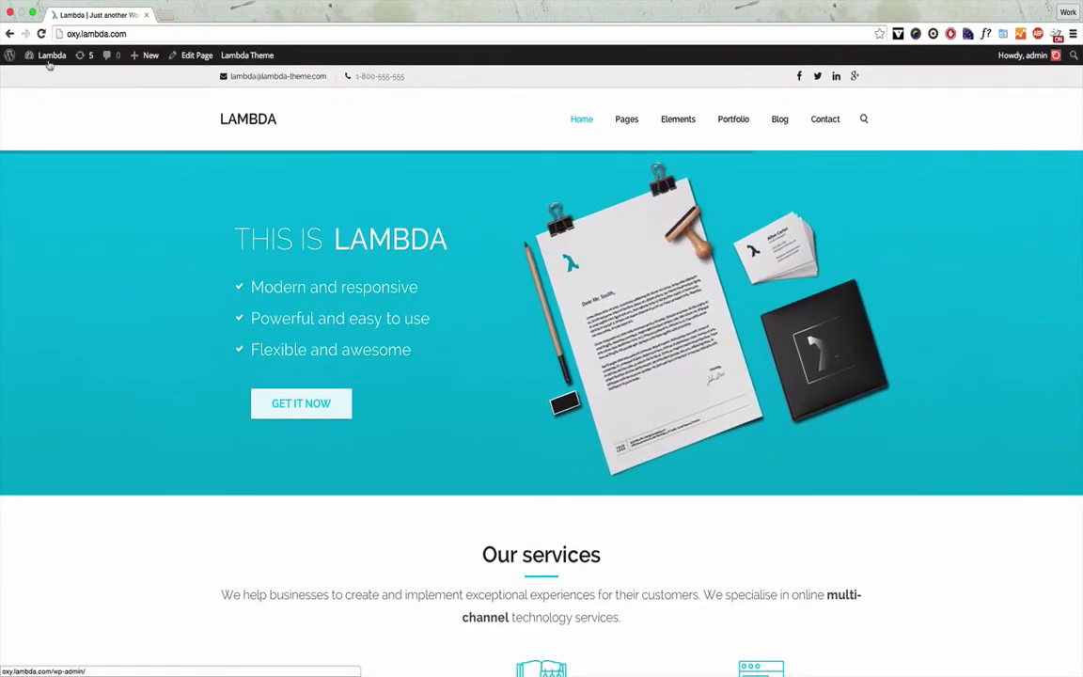
- Open the theme customizer for the Lambda site and set the logo text to Oxygenna
mouse_move(52, 56)
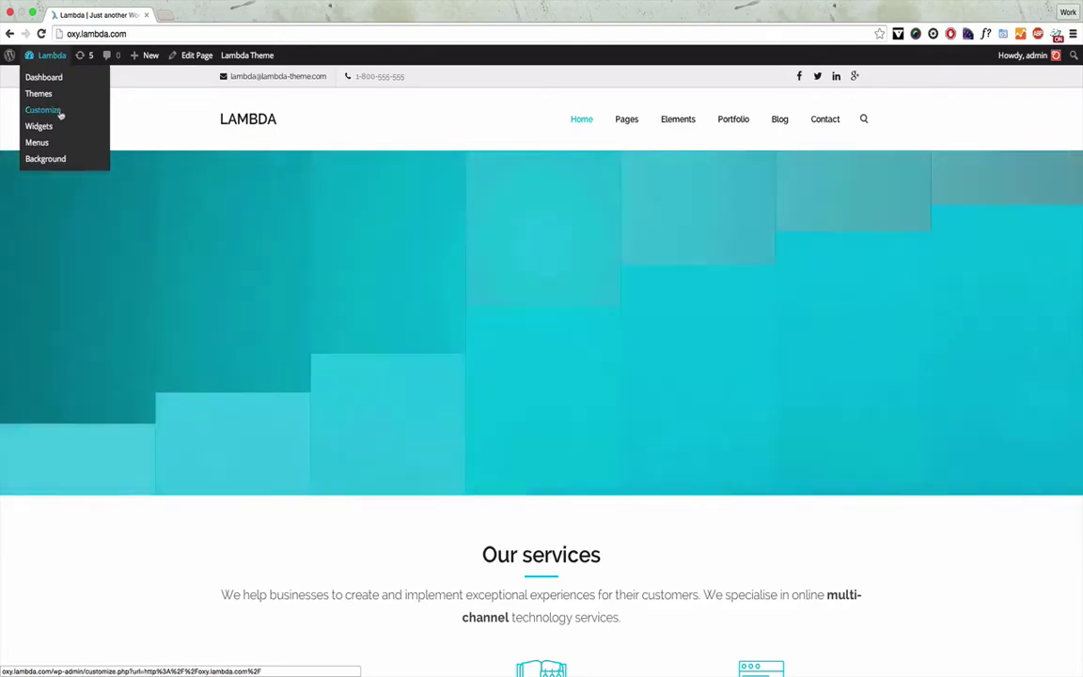
left_click(59, 112)
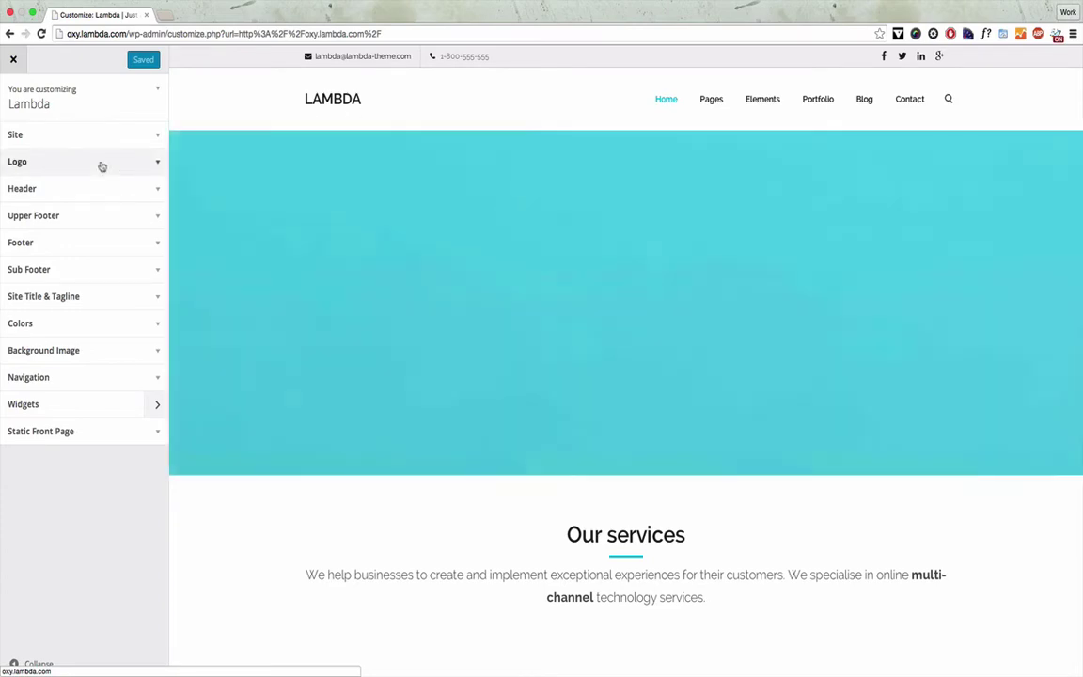
left_click(102, 165)
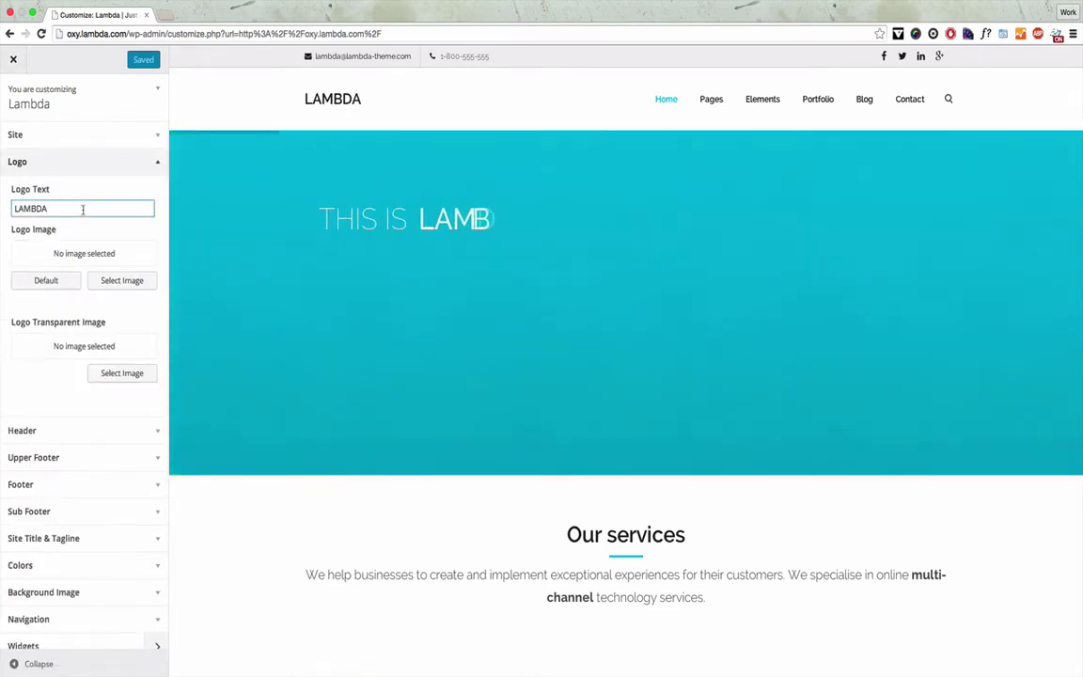
key("super+a")
type("O")
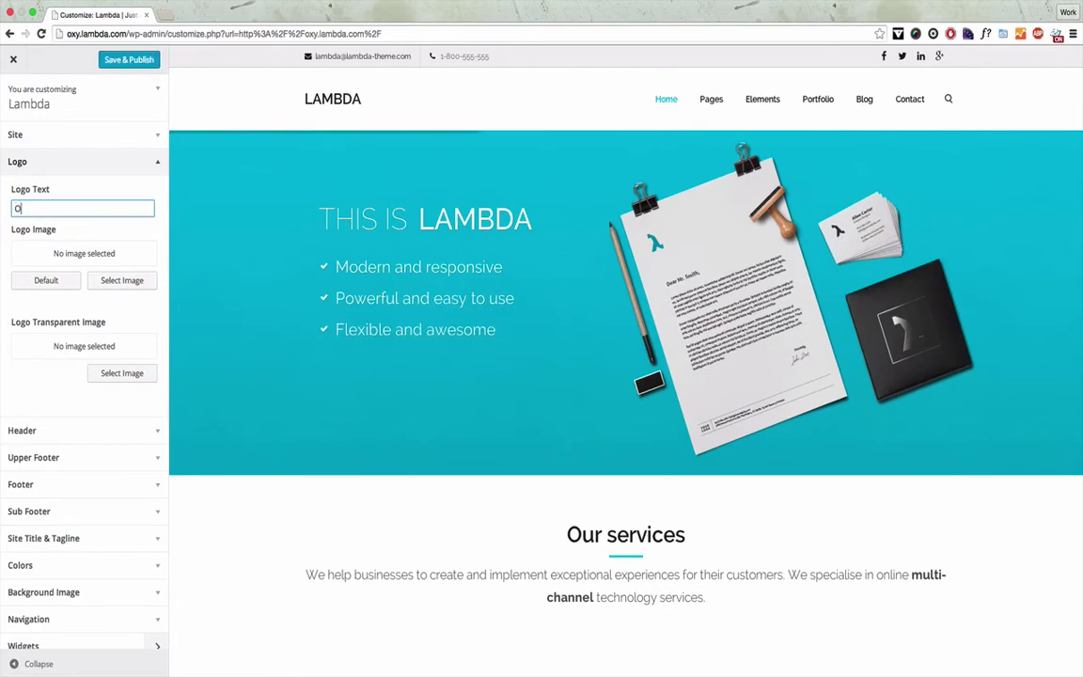
type("xygenna")
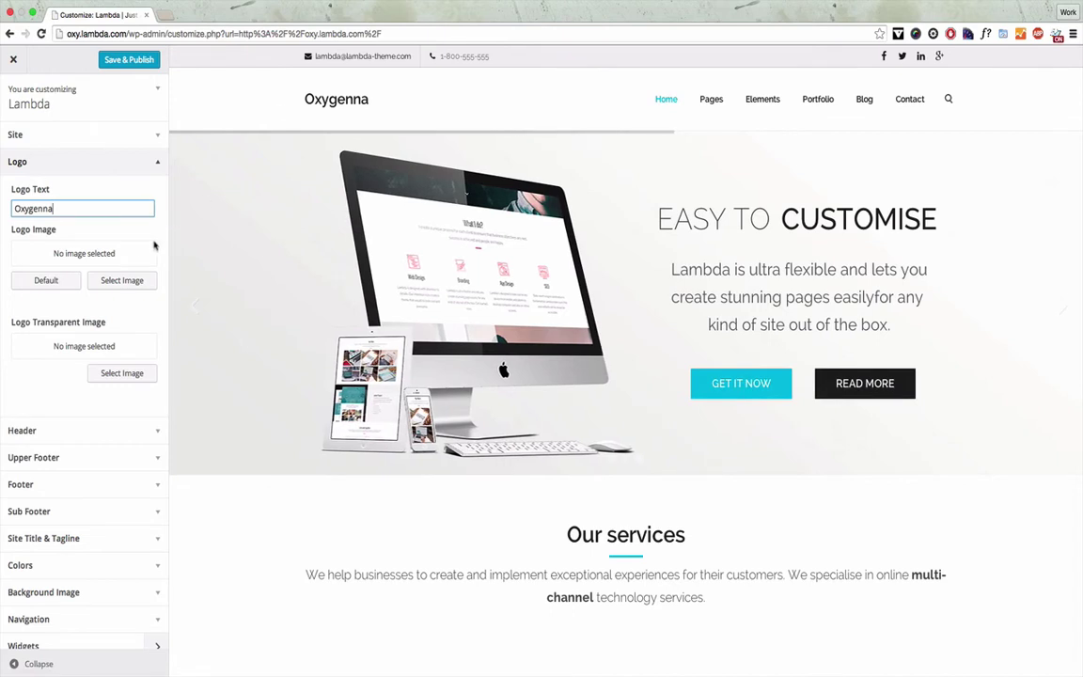
- Use delta.png from the media library as the logo image and check the logo in the page preview
left_click(122, 280)
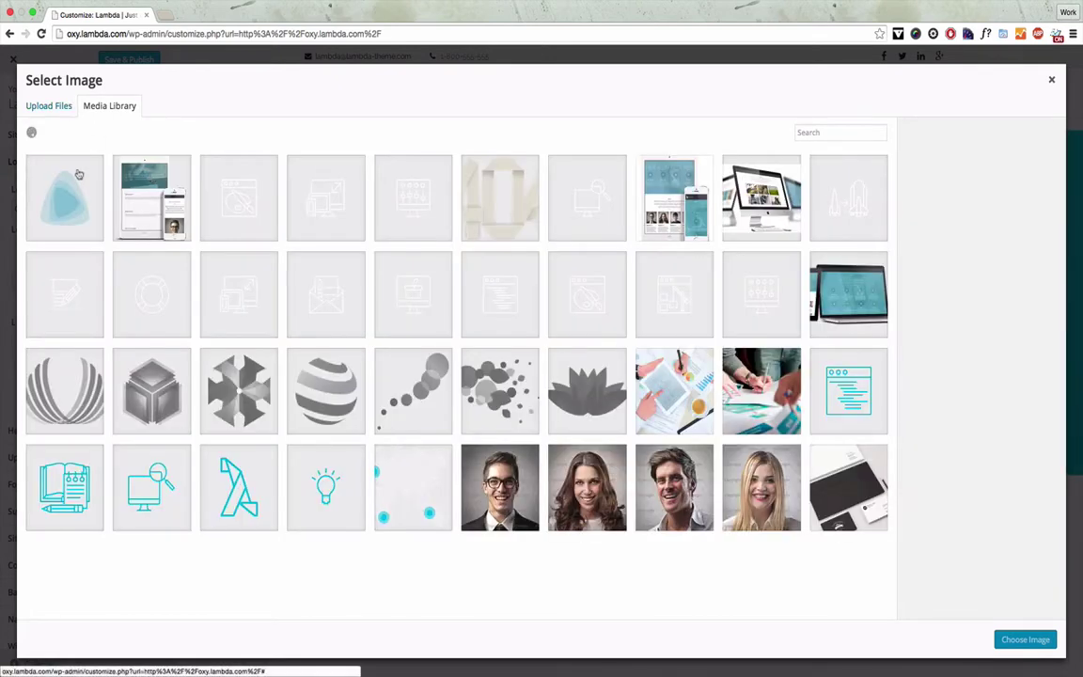
left_click(78, 193)
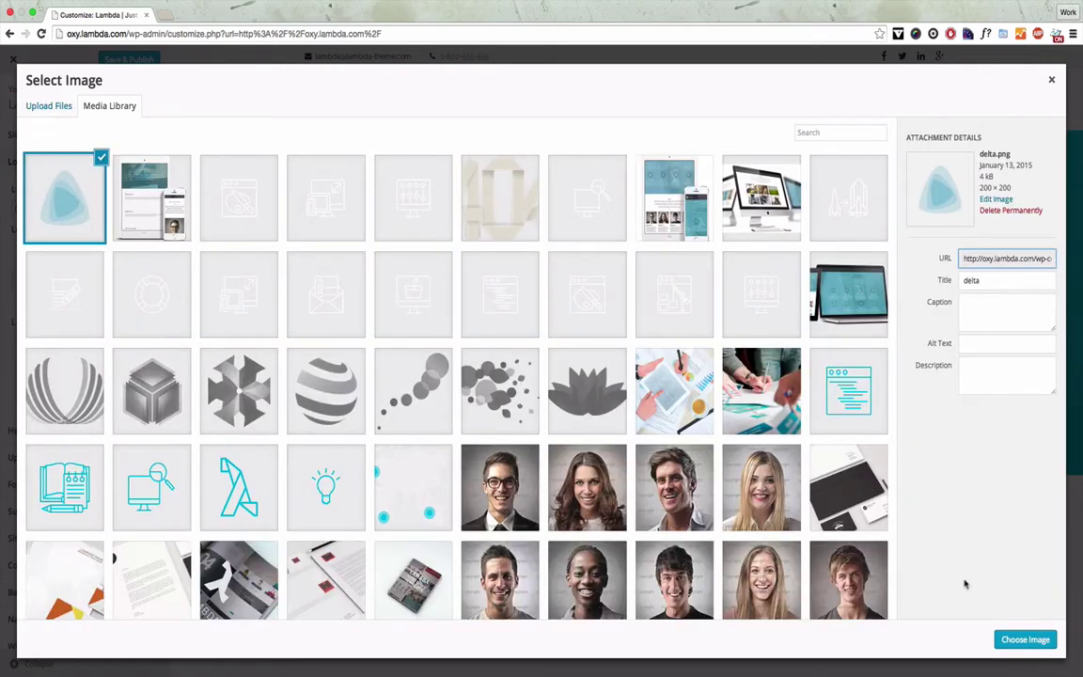
left_click(1013, 643)
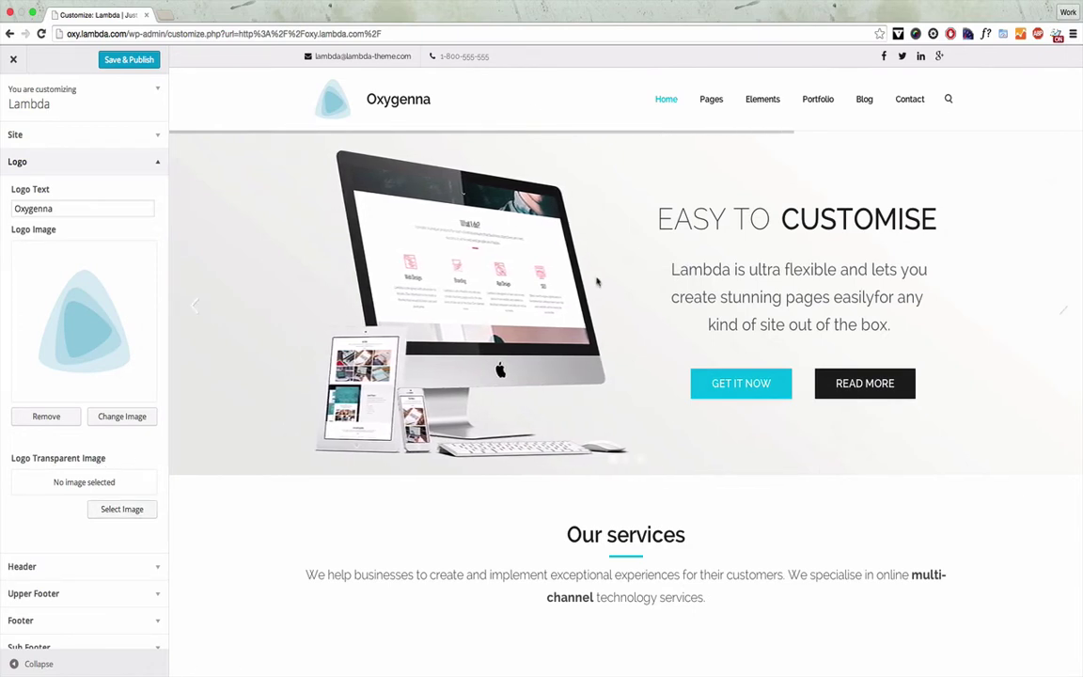
scroll(597, 281, "down", 3)
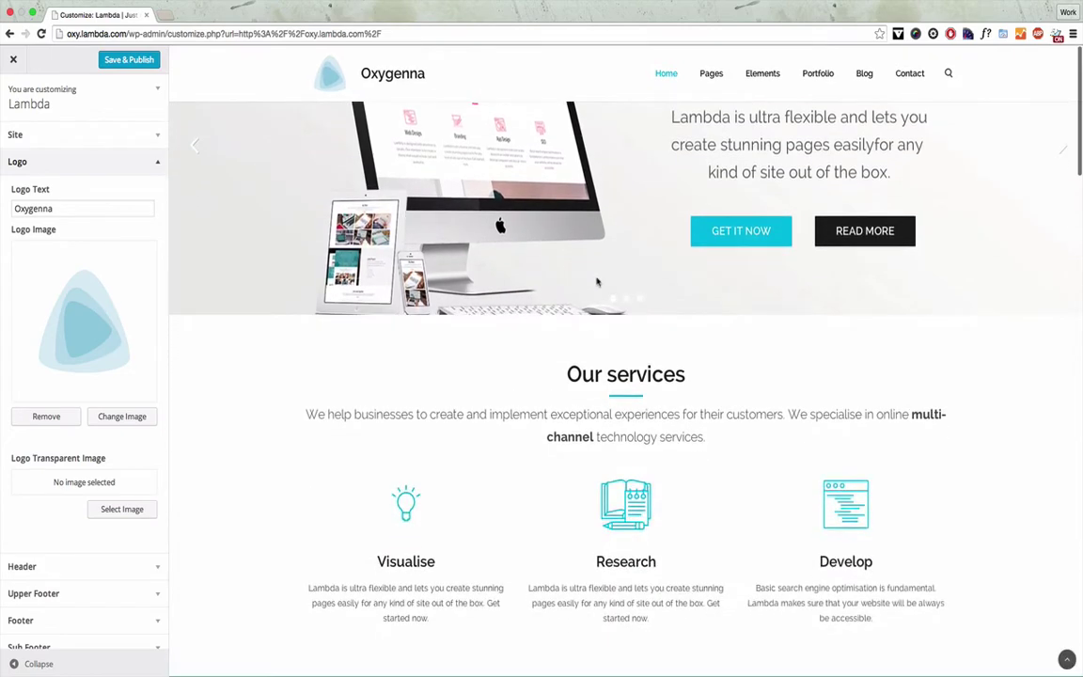
scroll(597, 281, "down", 2)
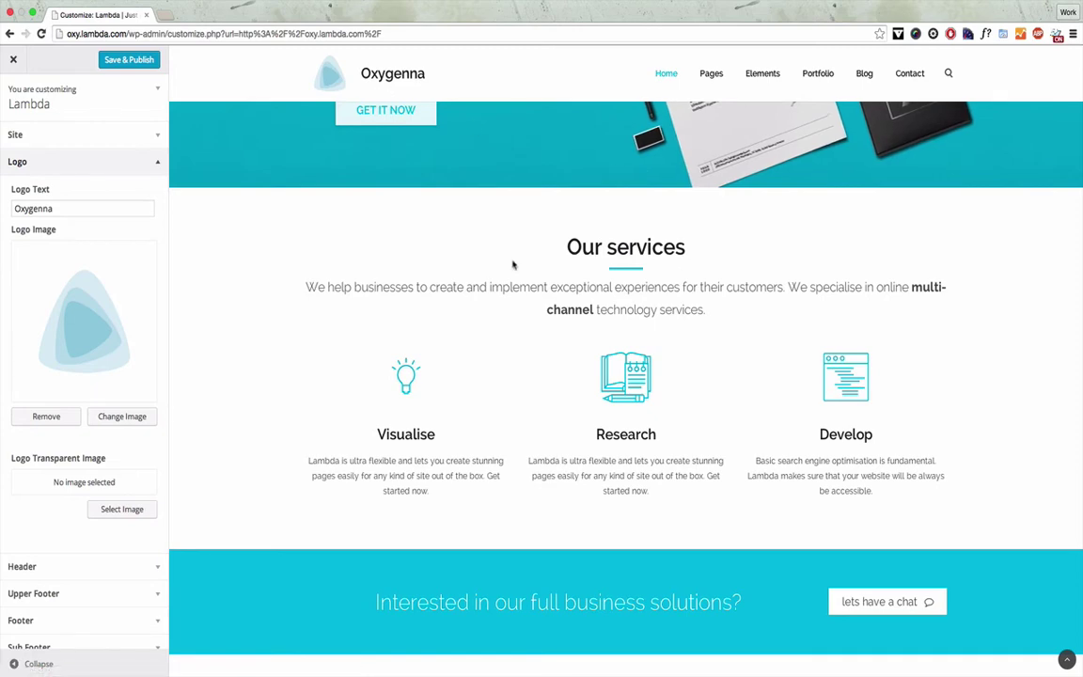
scroll(513, 266, "down", 1)
scroll(513, 264, "up", 4)
scroll(512, 264, "up", 2)
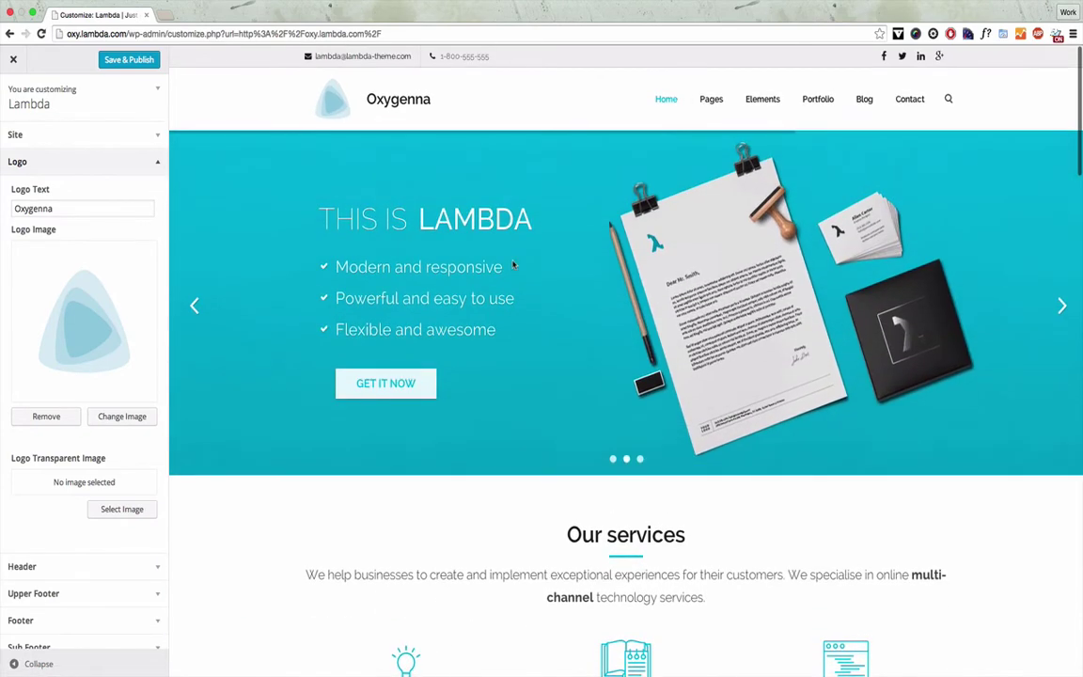
- Close the Logo settings and open the Header settings
left_click(158, 163)
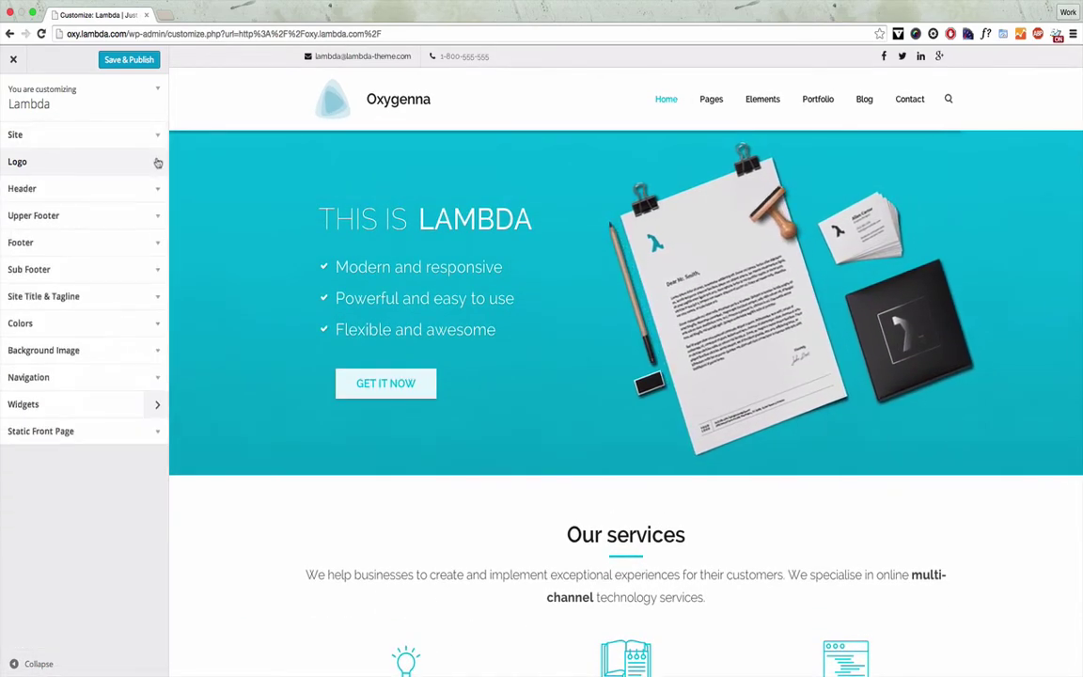
left_click(136, 185)
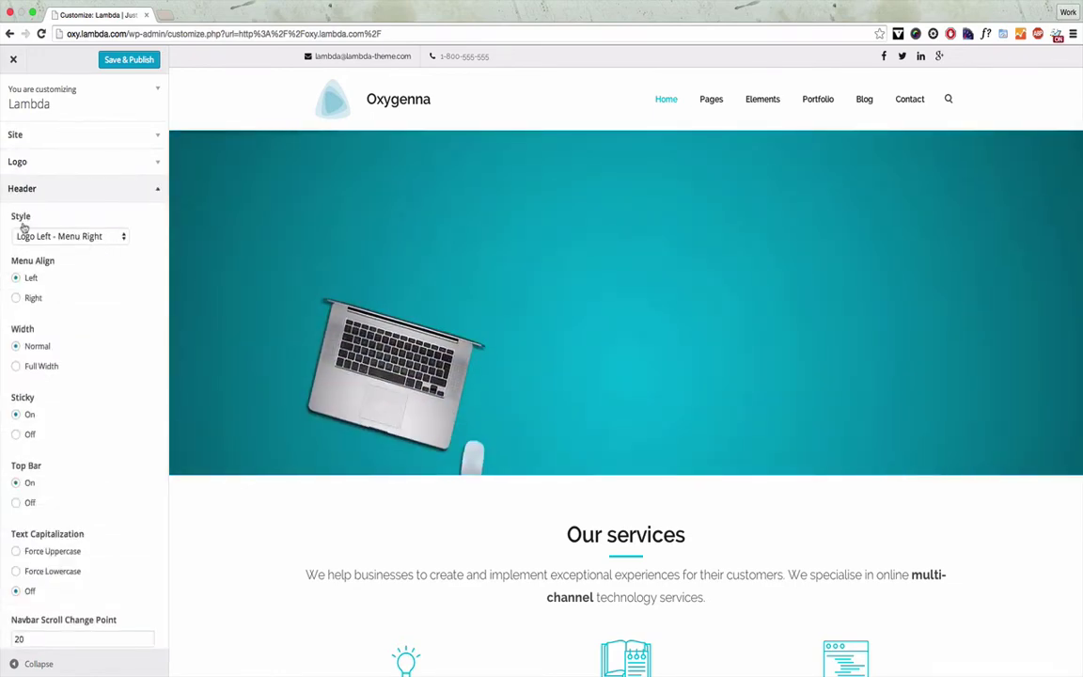
- Try the header styles Logo Right - Menu Left and Logo Right - Menu Below
left_click(93, 236)
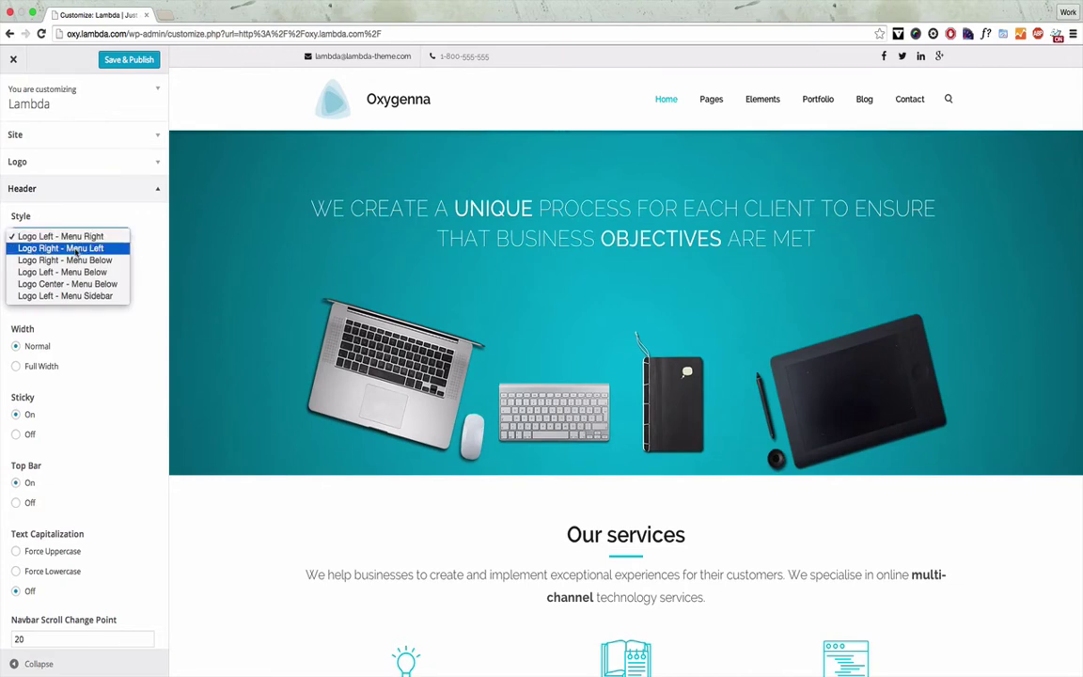
left_click(75, 250)
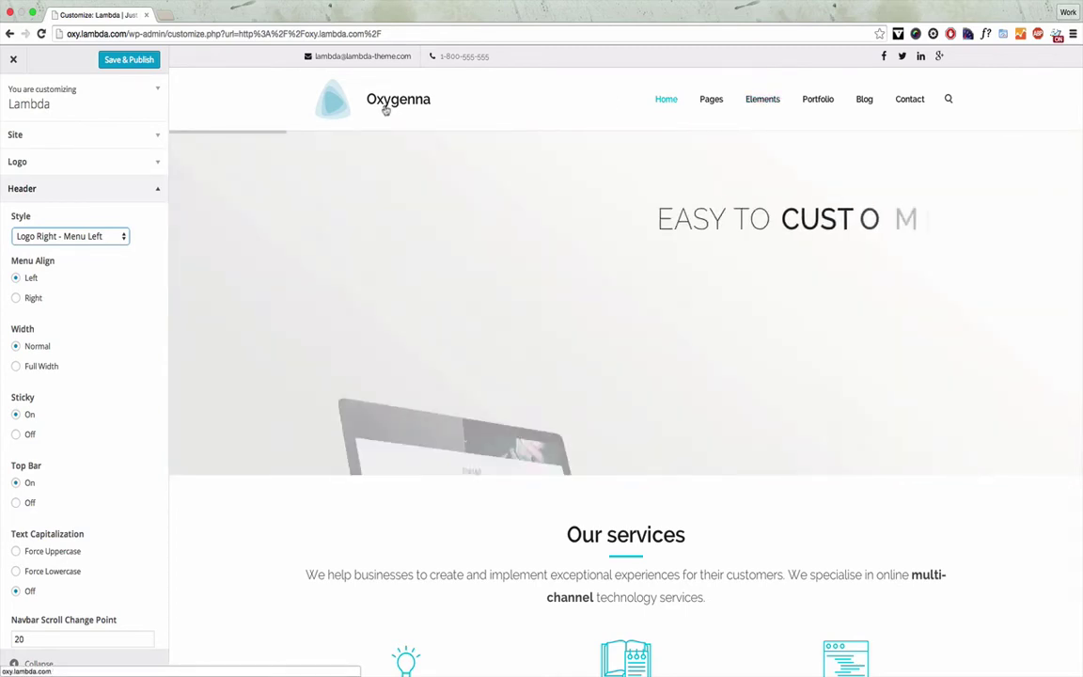
left_click(70, 236)
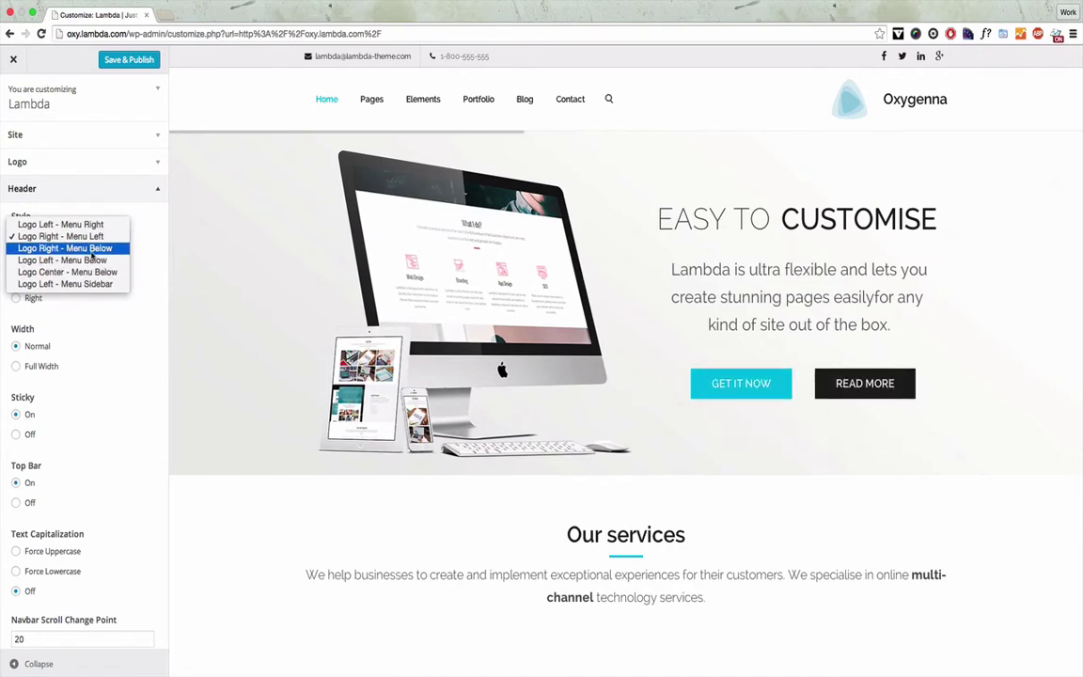
left_click(91, 251)
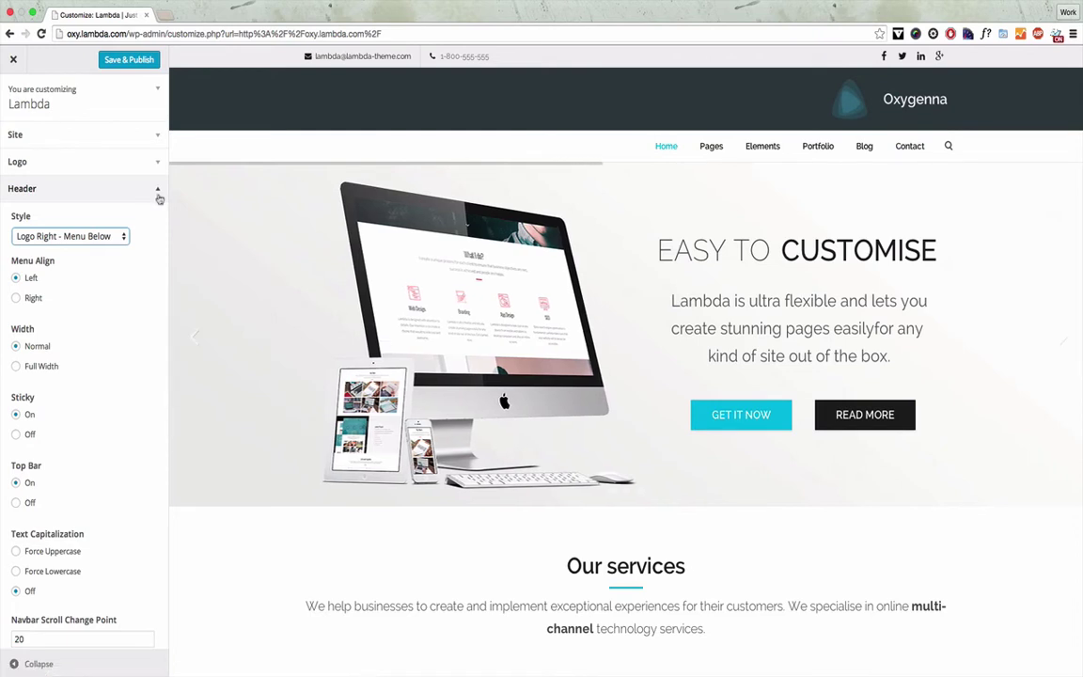
- Try the header styles Logo Left - Menu Below and Logo Center - Menu Below
left_click(68, 236)
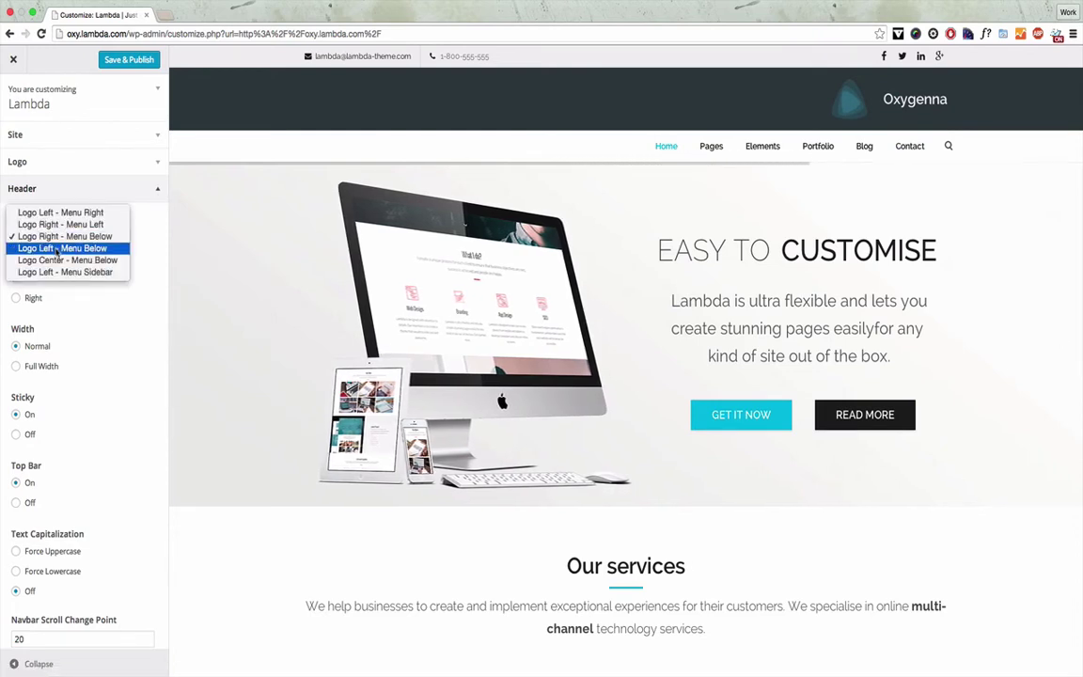
left_click(58, 249)
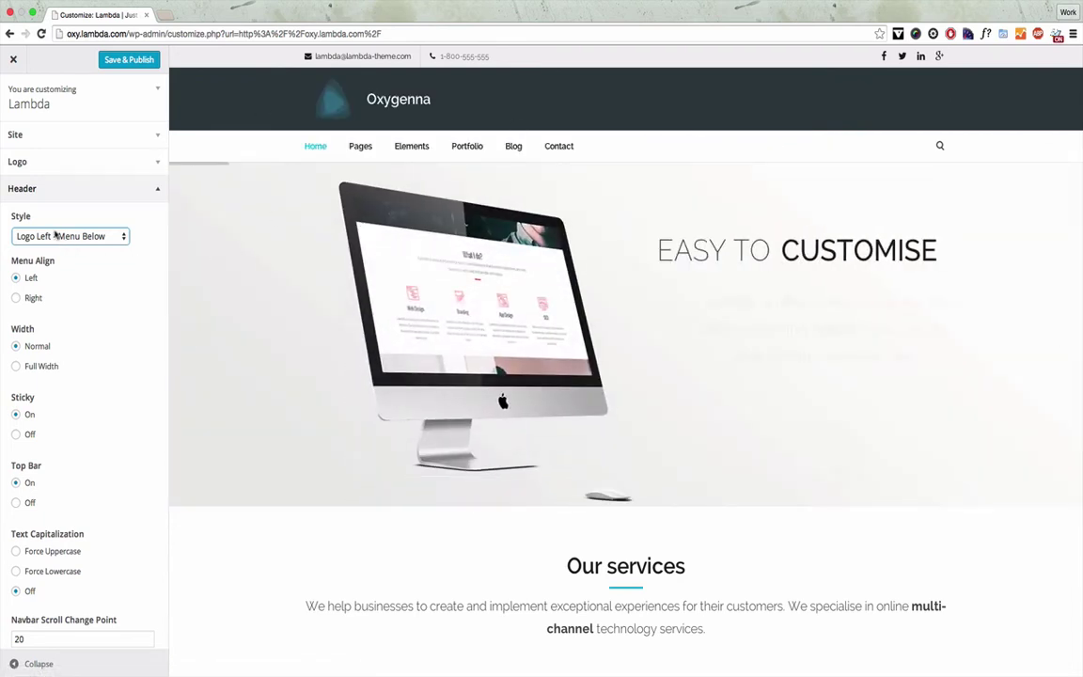
left_click(56, 236)
left_click(67, 251)
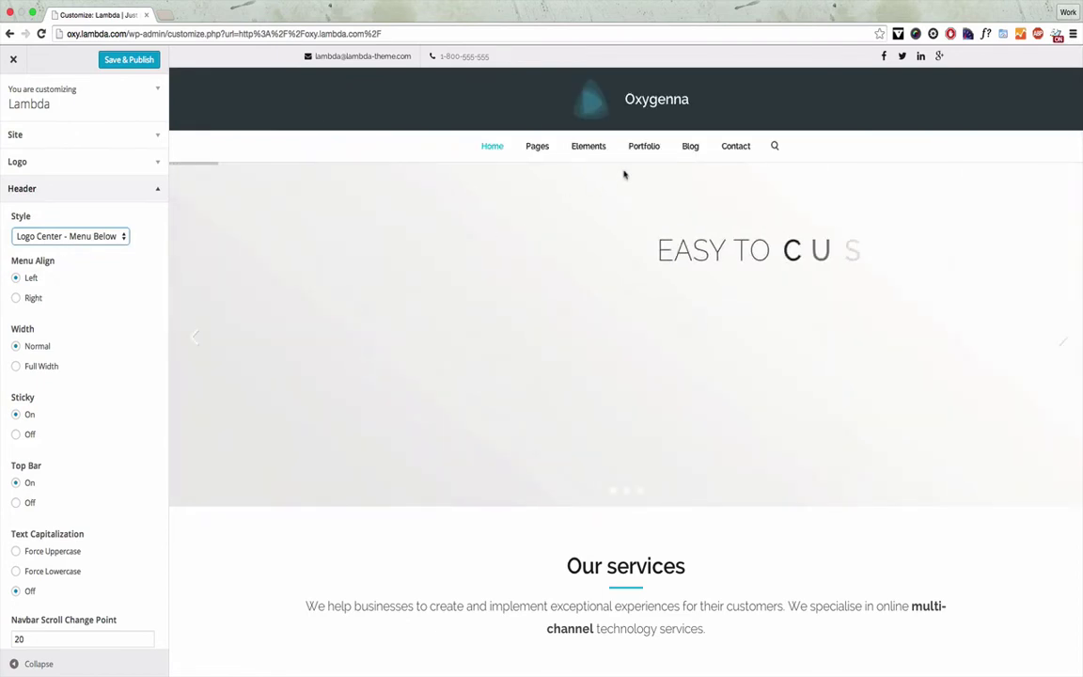
- Try the Logo Left - Menu Sidebar header style with its slide-out menu, and restore the Logo Left - Menu Right style
left_click(106, 239)
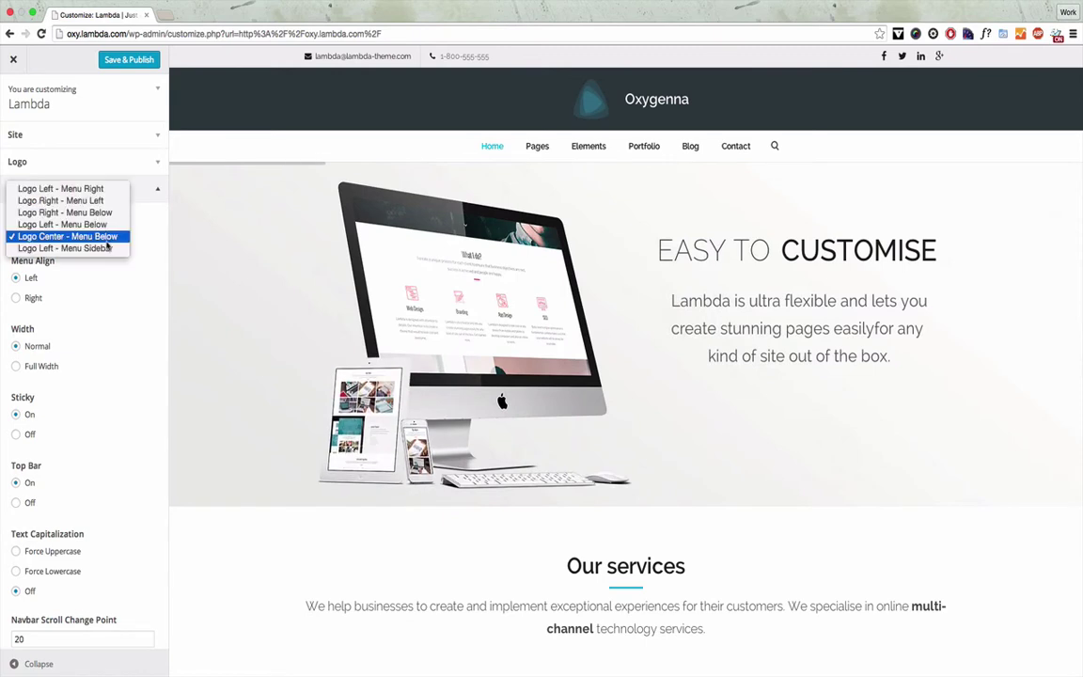
left_click(99, 249)
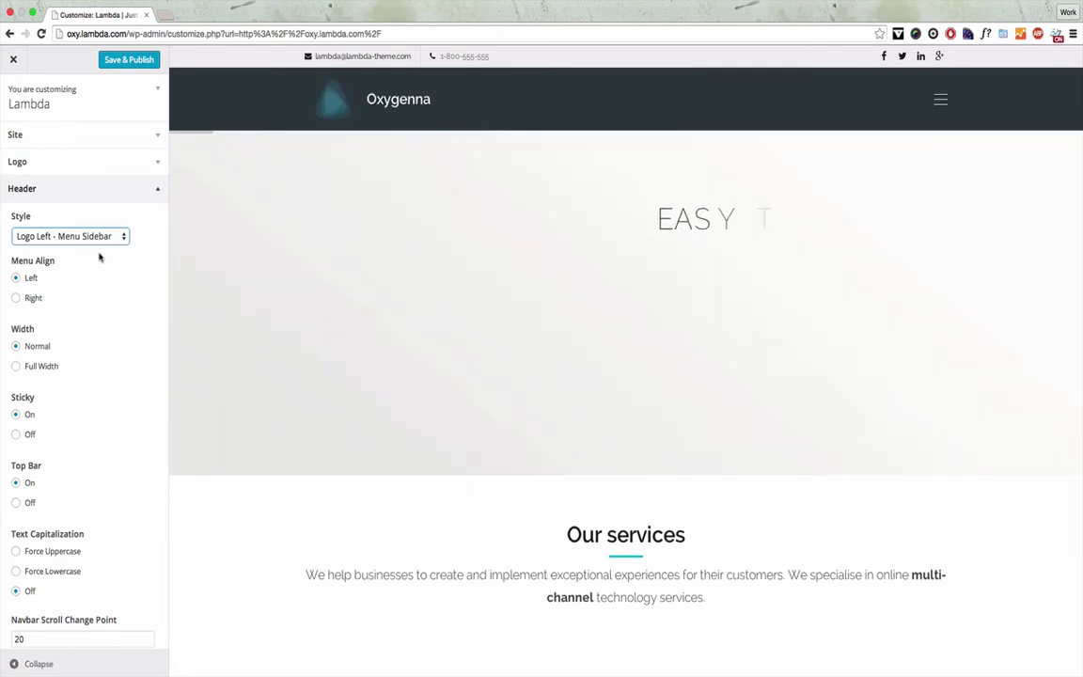
left_click(941, 99)
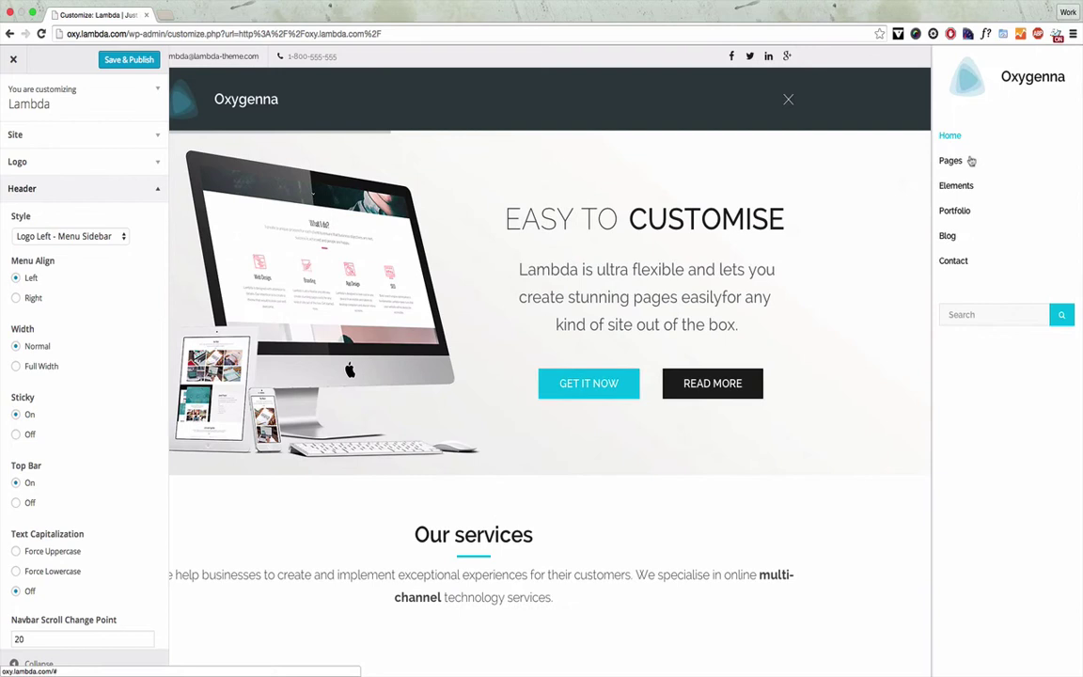
left_click(788, 100)
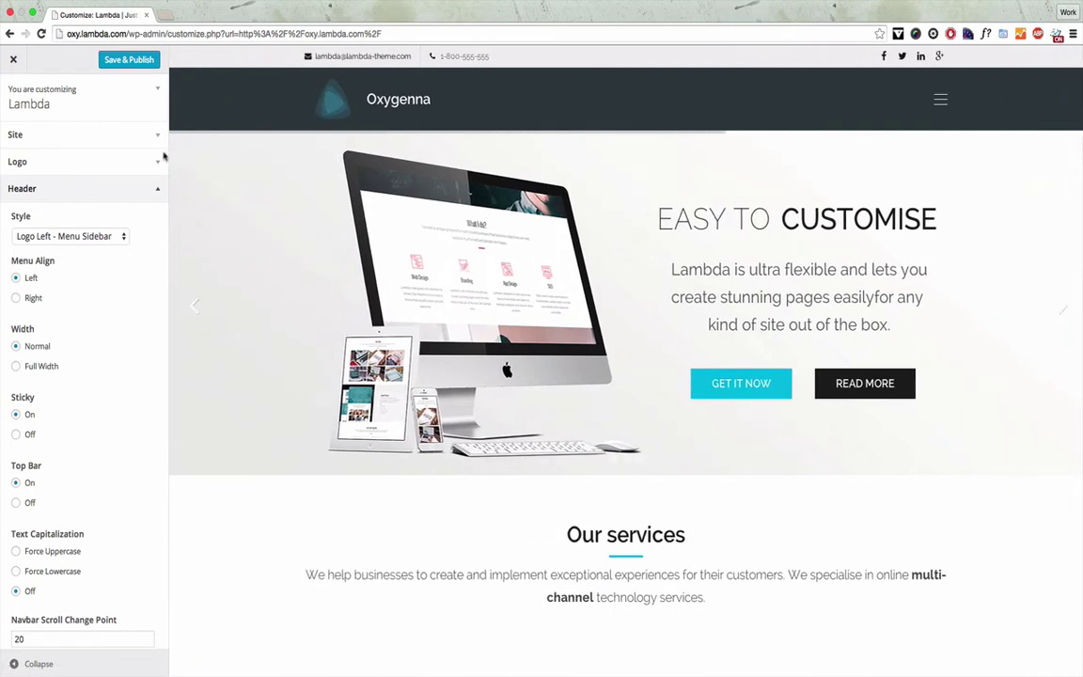
left_click(70, 237)
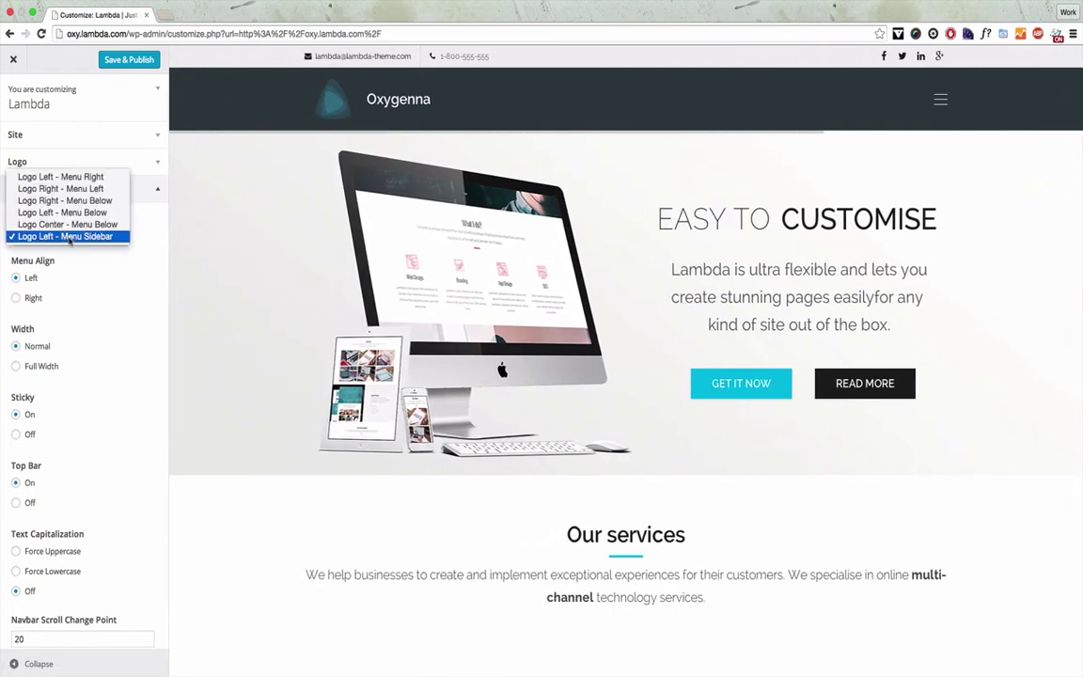
left_click(63, 183)
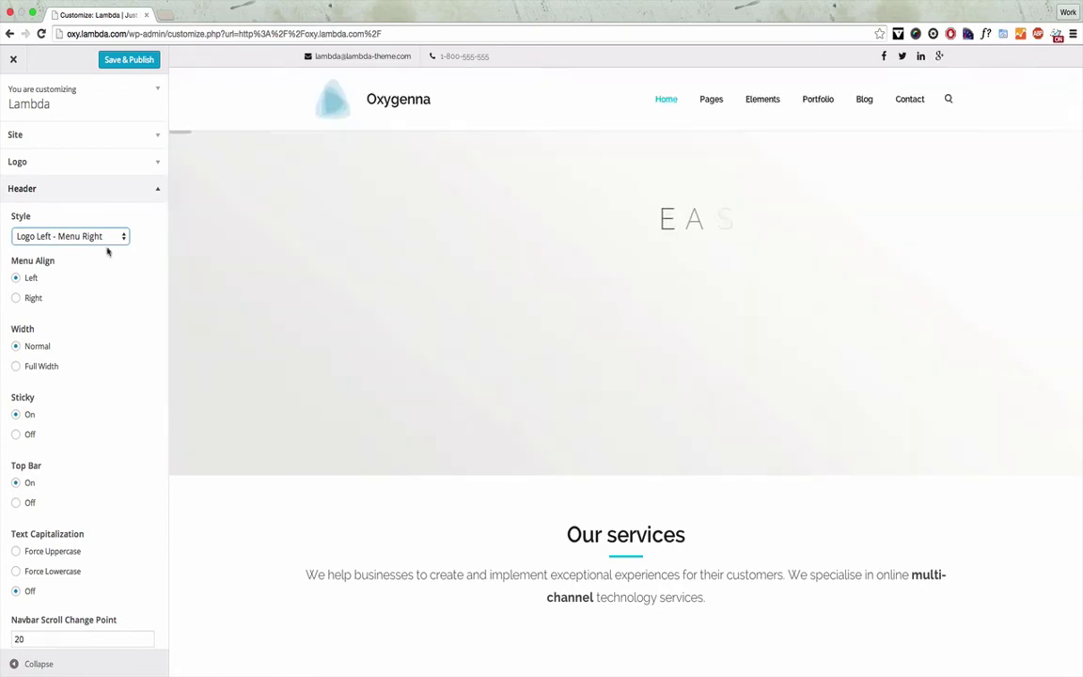
- Check how the Pages submenu aligns in the preview and set Menu Align to Right
mouse_move(713, 101)
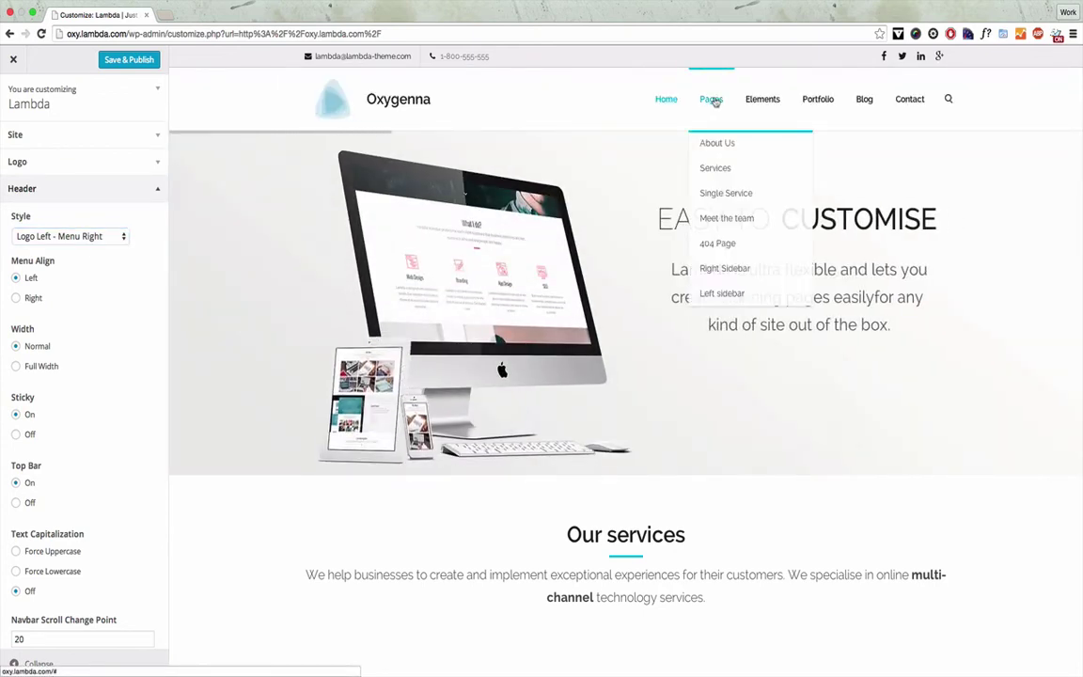
left_click(783, 148)
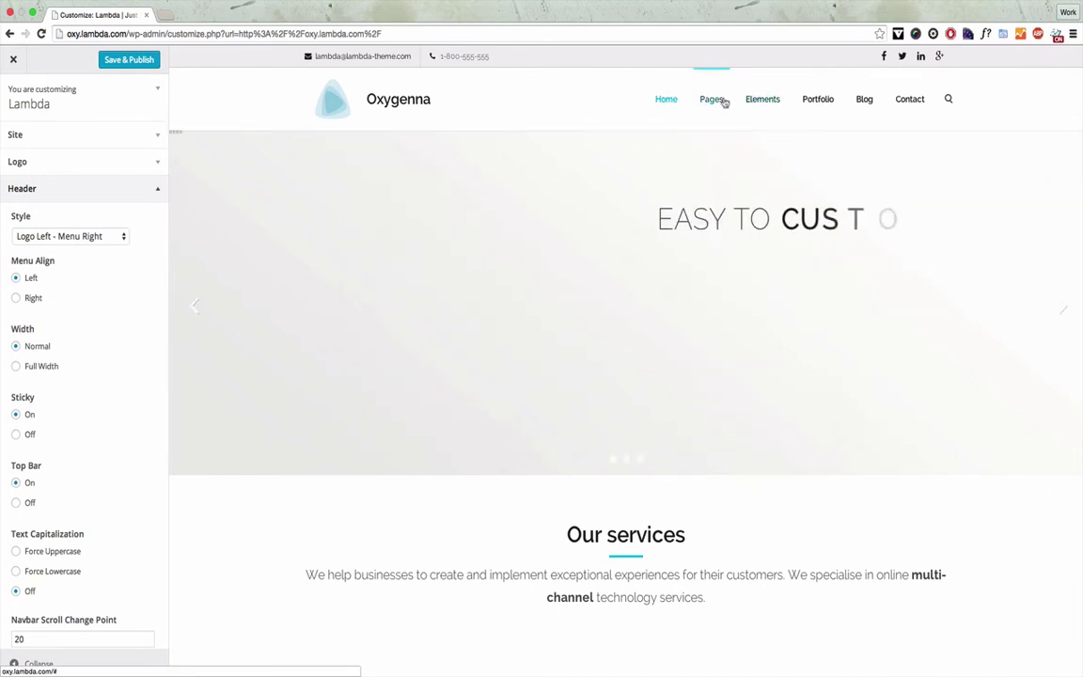
mouse_move(720, 113)
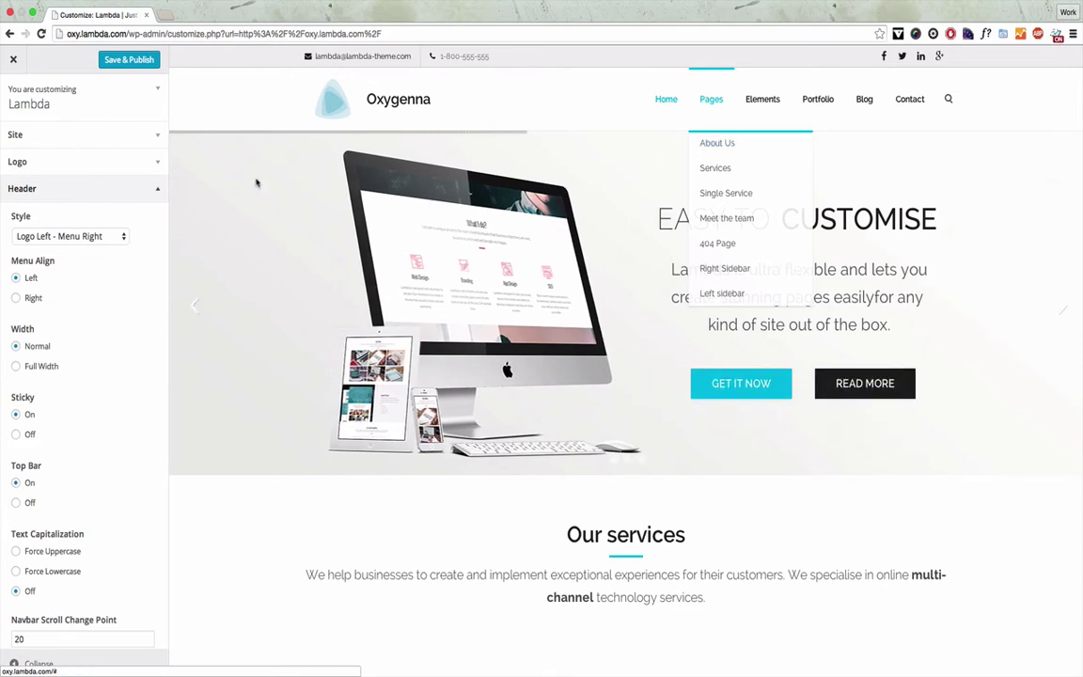
left_click(14, 298)
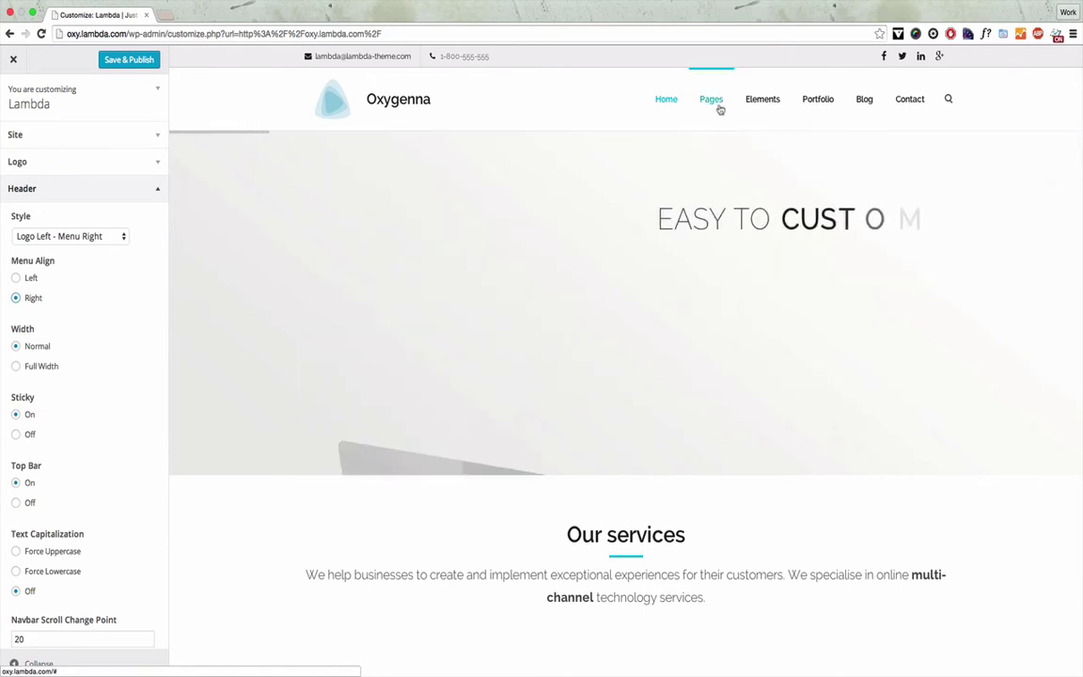
- Try the Full Width header in the preview and restore the Normal width
mouse_move(718, 109)
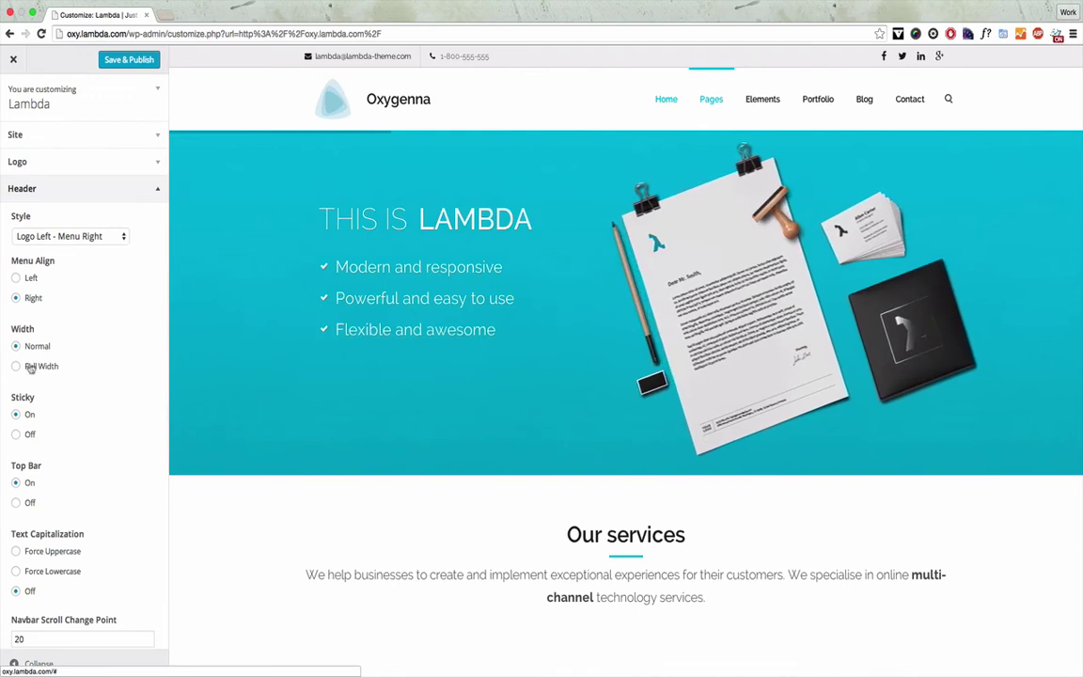
left_click(16, 366)
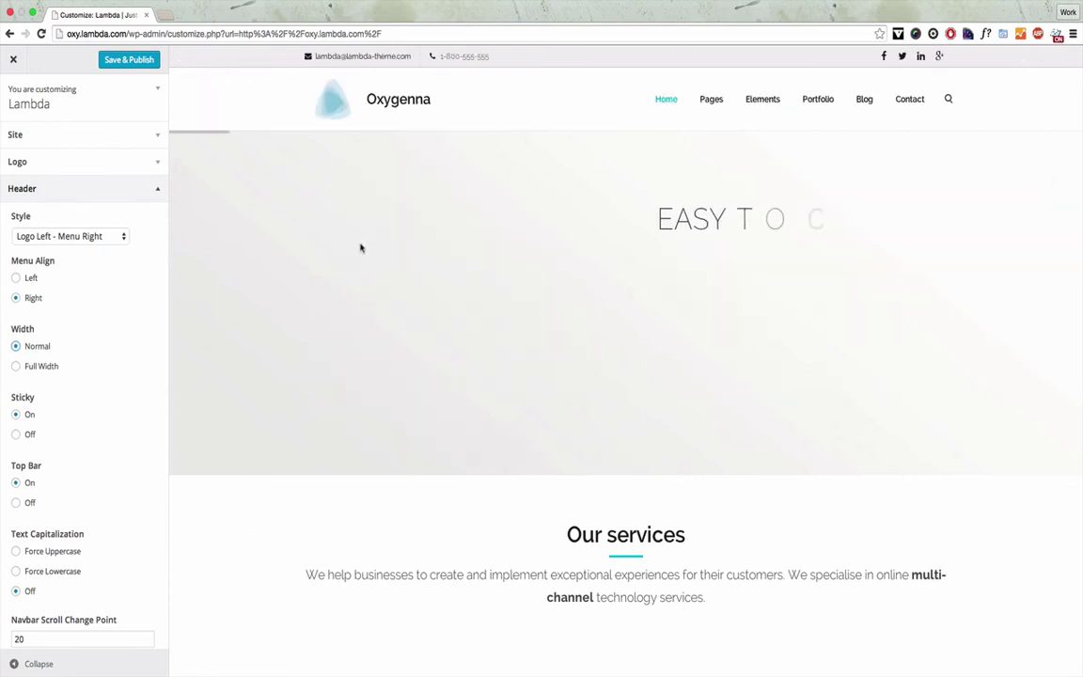
- Compare how the header behaves on scrolling with Sticky on and off, and restore Sticky to On
scroll(360, 248, "down", 5)
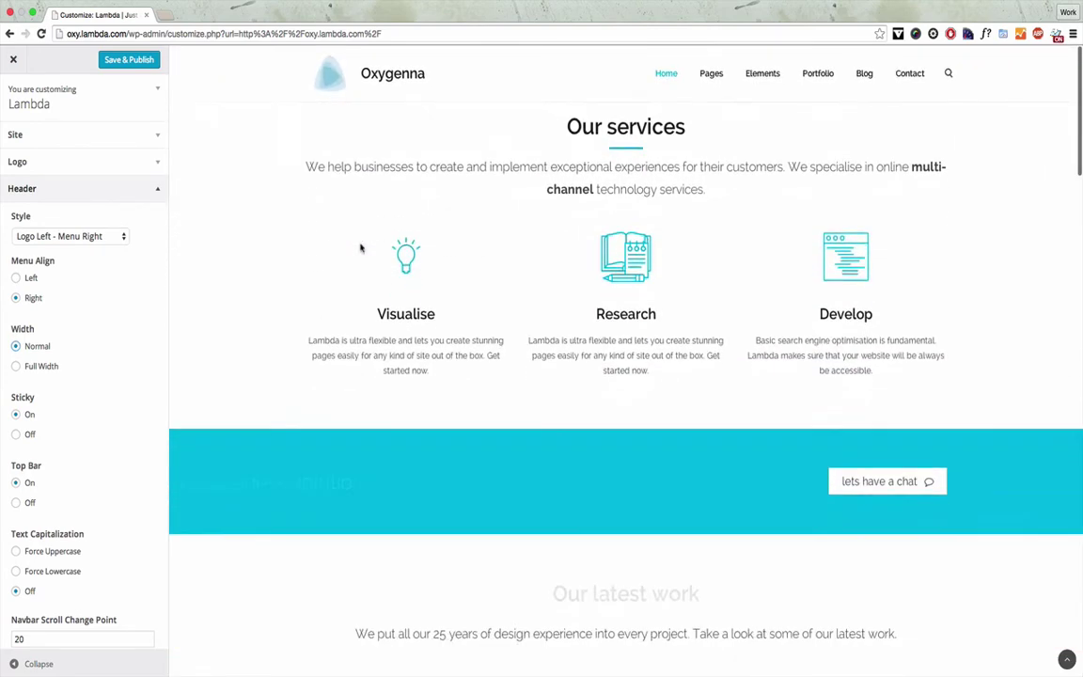
scroll(360, 247, "down", 5)
scroll(467, 346, "up", 10)
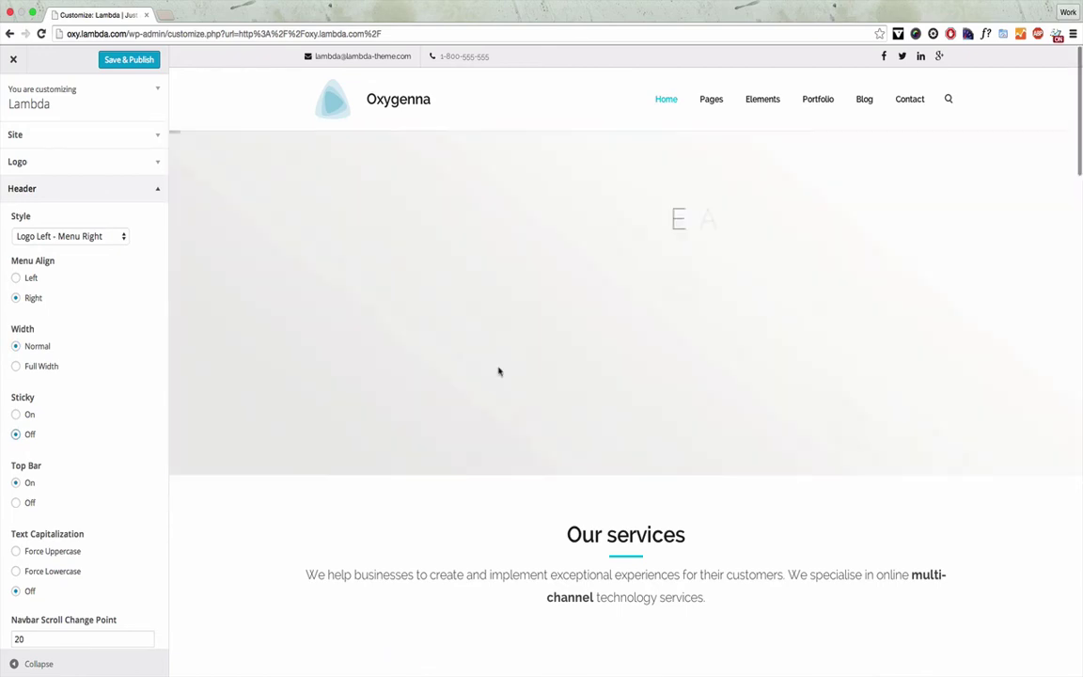
scroll(499, 372, "down", 5)
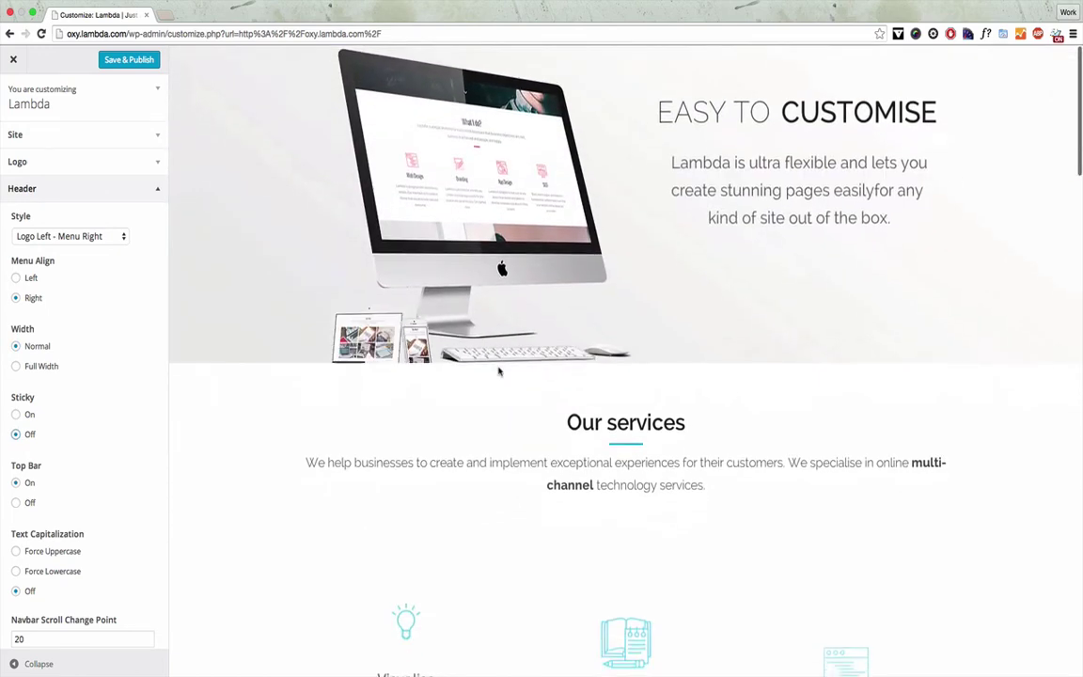
scroll(500, 372, "up", 5)
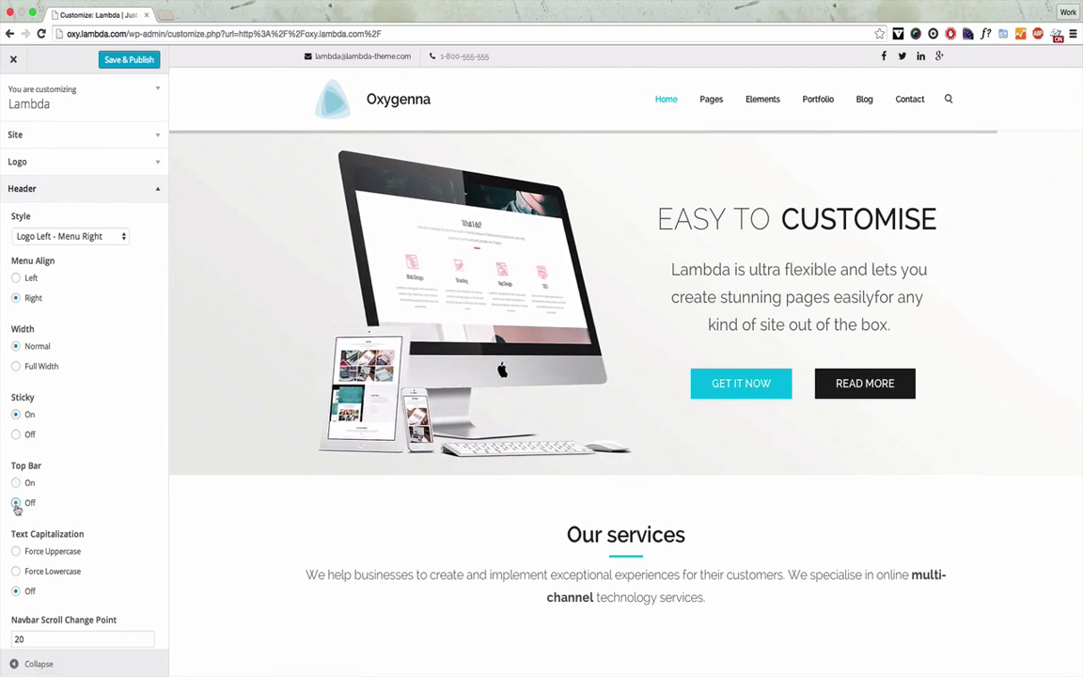
- Turn the header's Top Bar off and set Text Capitalization to Force Uppercase, checking both in the preview
left_click(16, 503)
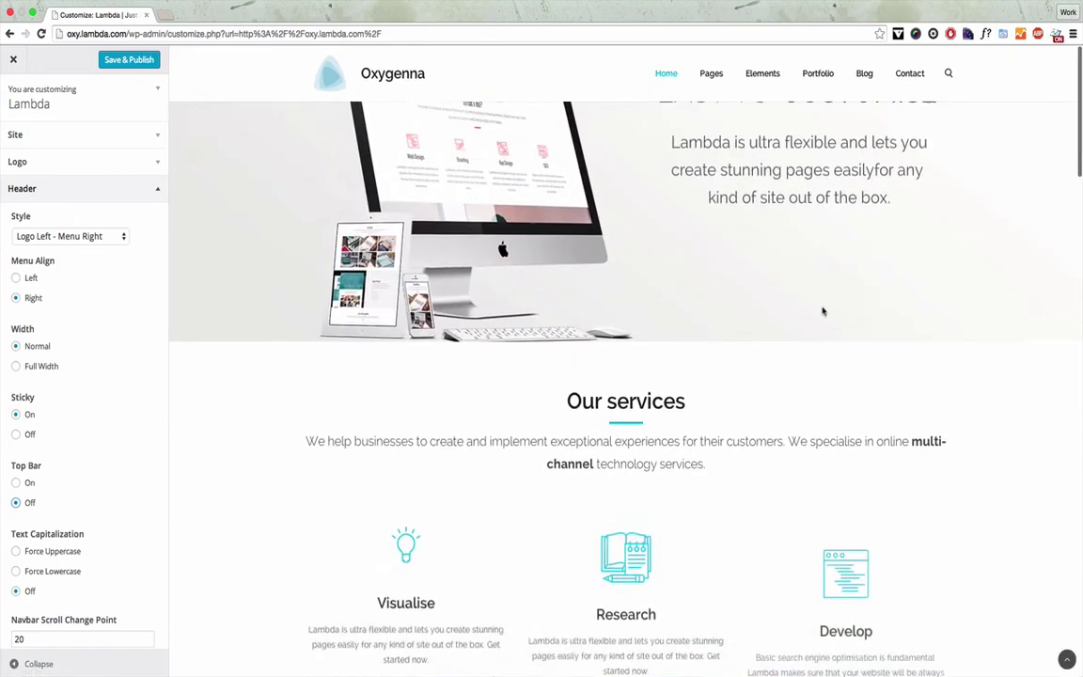
scroll(114, 424, "down", 2)
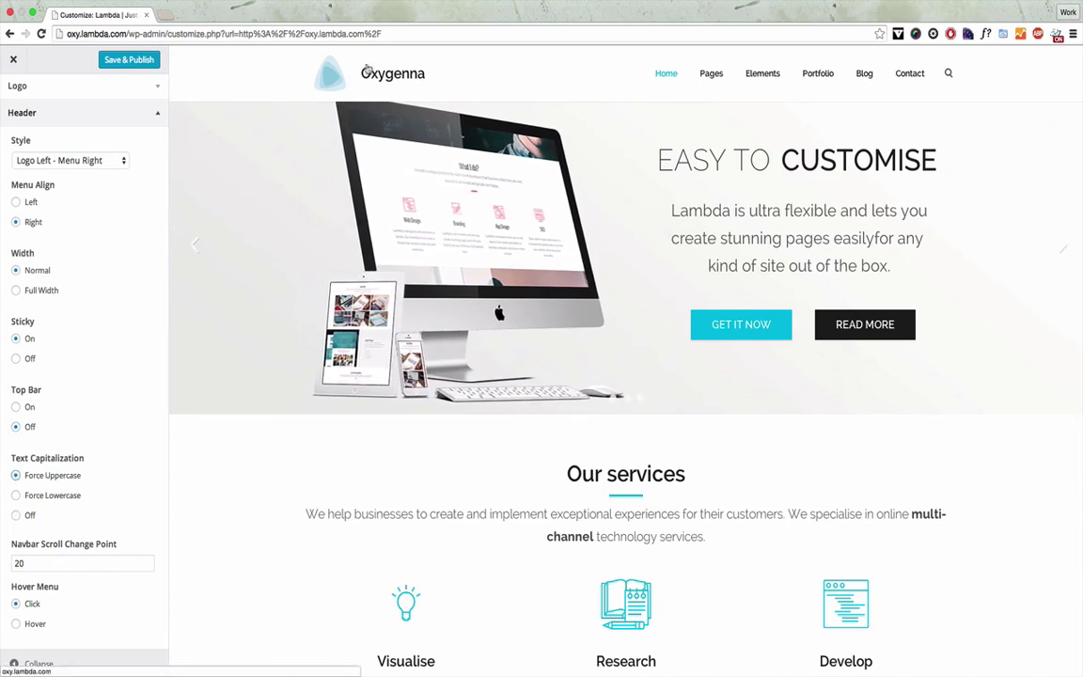
left_click(745, 77)
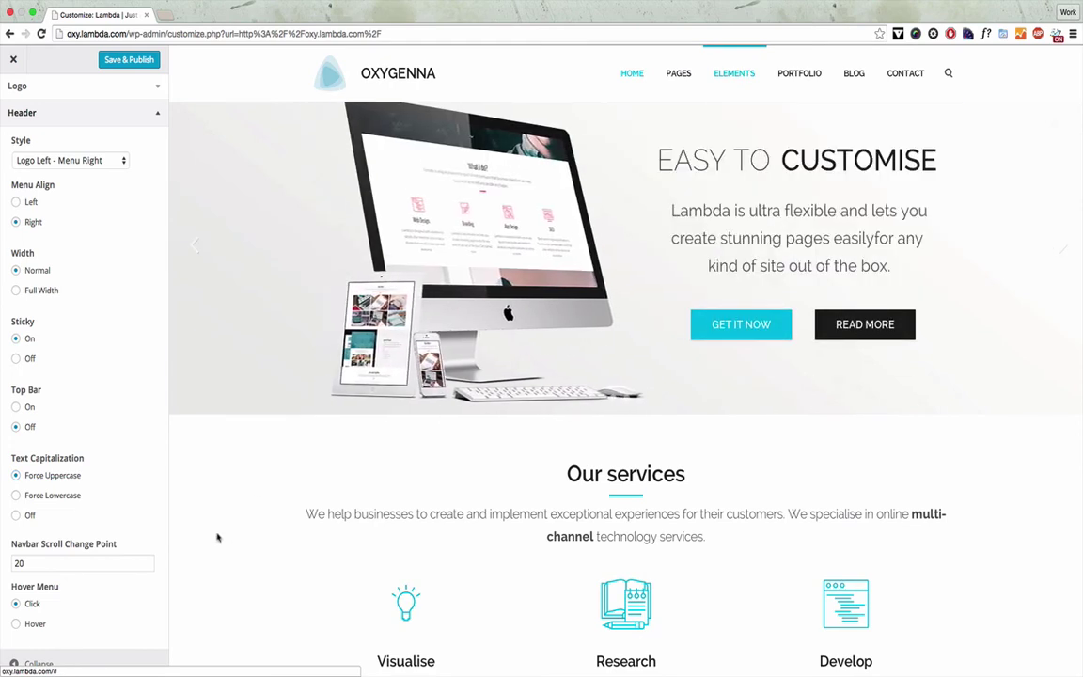
- Scroll the preview slightly to examine how the header changes at the Navbar Scroll Change Point
scroll(217, 537, "down", 1)
scroll(136, 475, "down", 1)
scroll(137, 474, "down", 1)
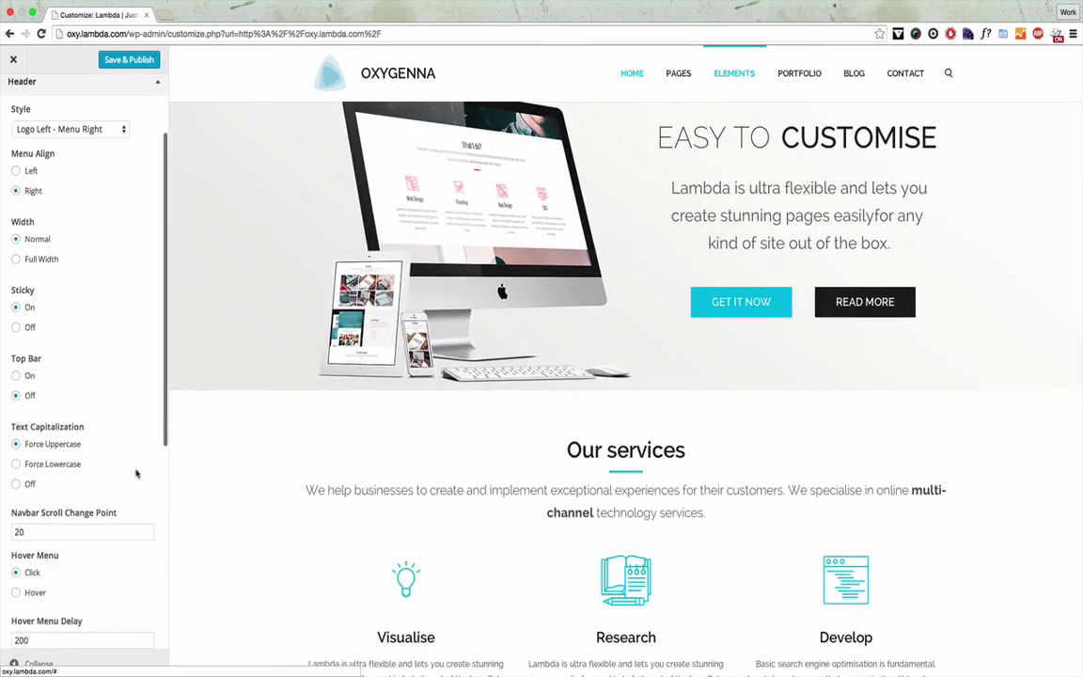
scroll(136, 475, "down", 1)
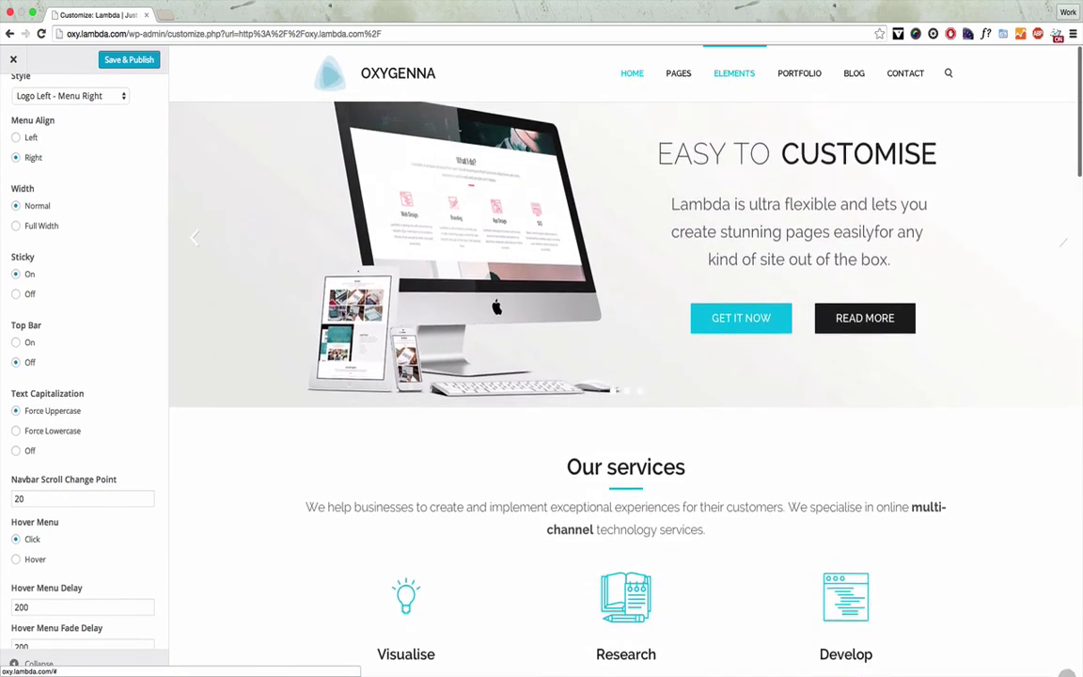
scroll(382, 285, "down", 3)
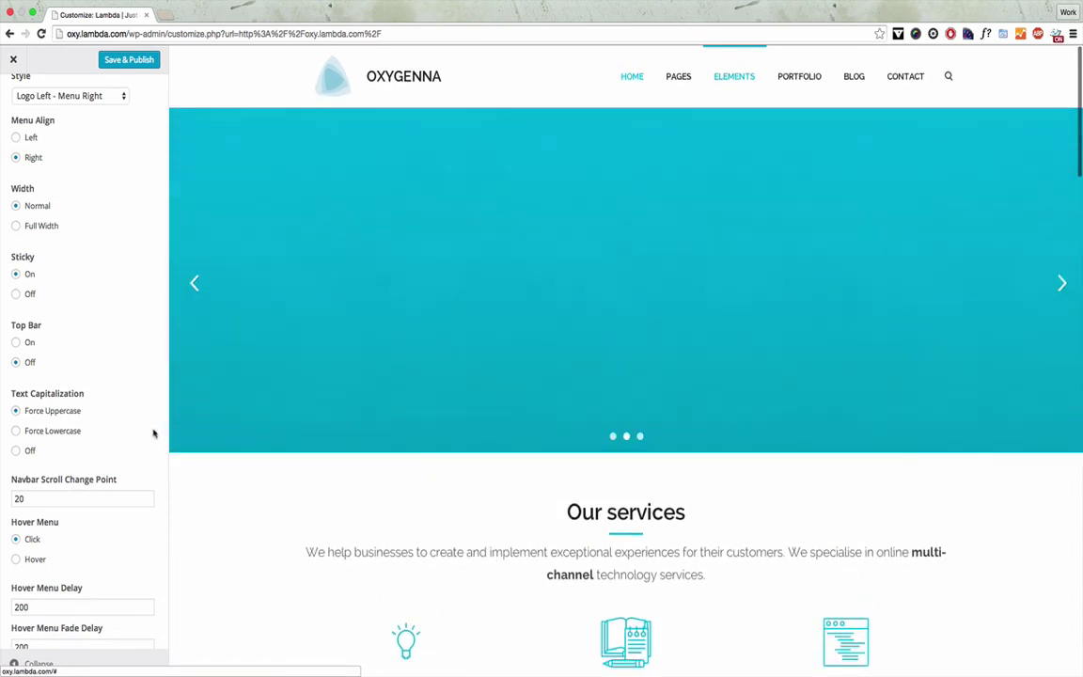
- Set Hover Menu to Hover and check the Elements and Portfolio submenus in the preview
scroll(86, 538, "down", 2)
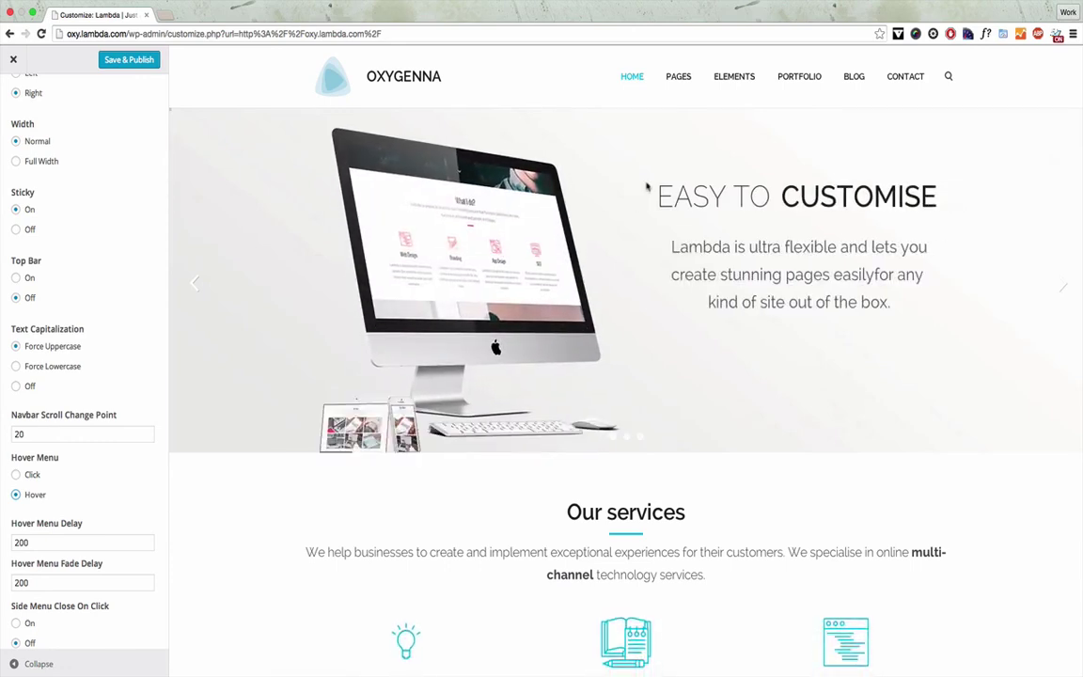
mouse_move(744, 84)
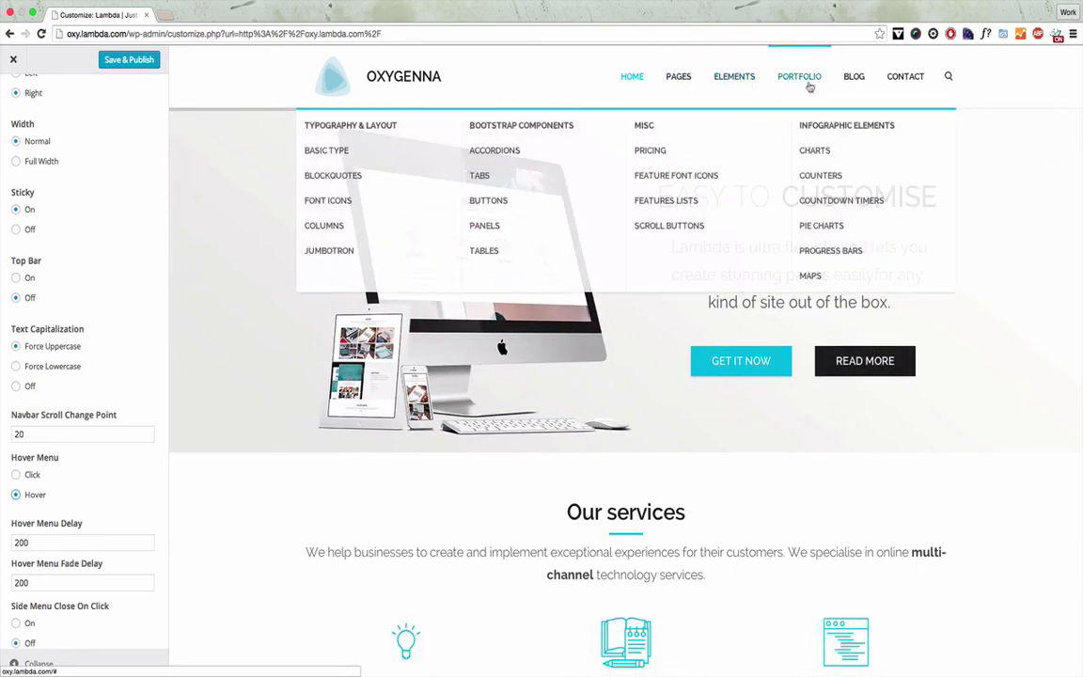
mouse_move(810, 87)
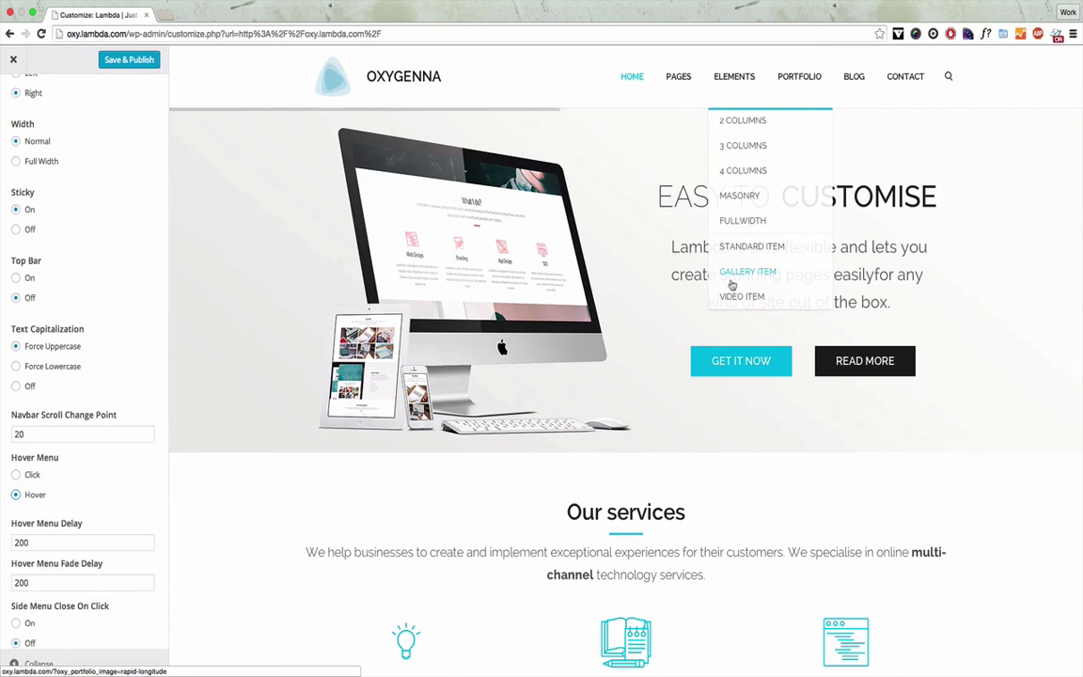
scroll(634, 306, "down", 3)
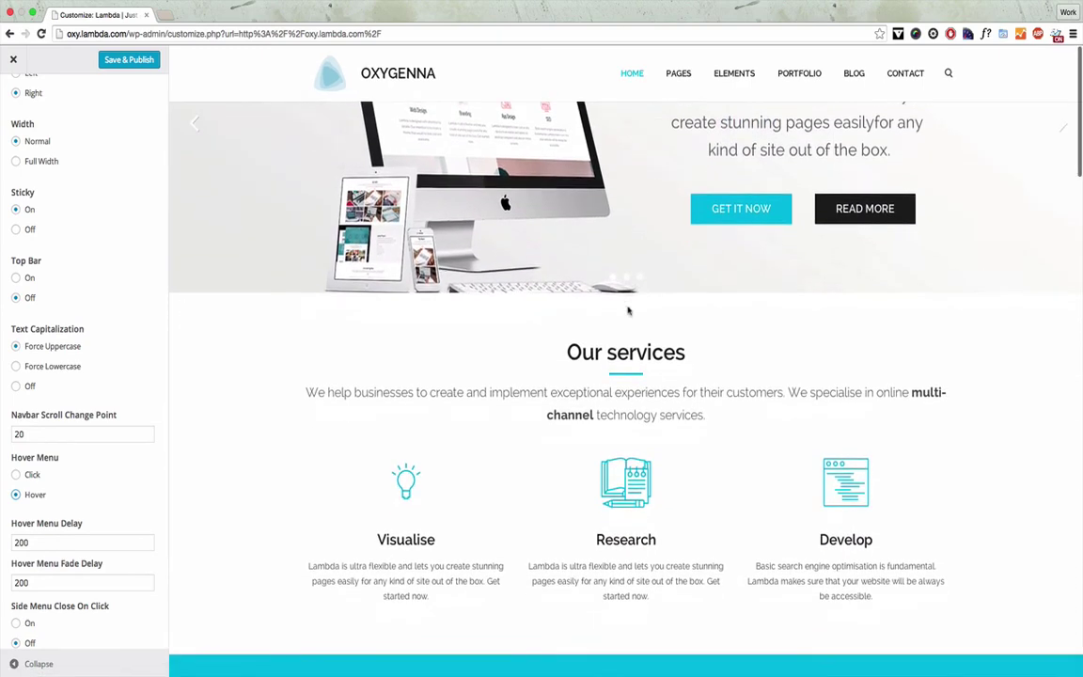
scroll(127, 544, "down", 2)
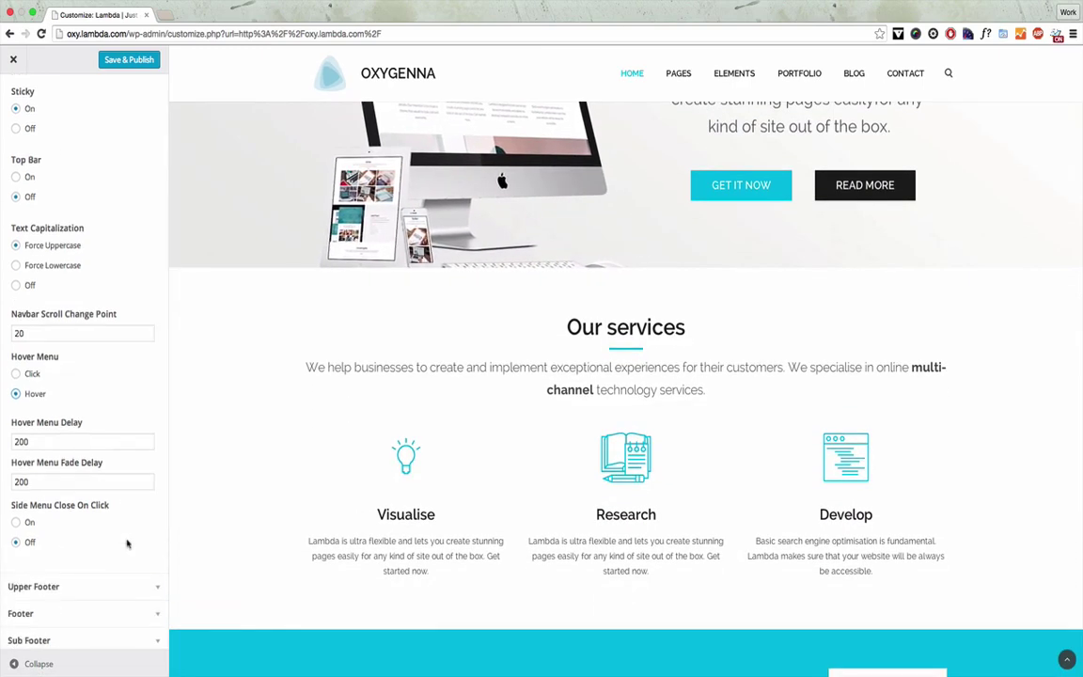